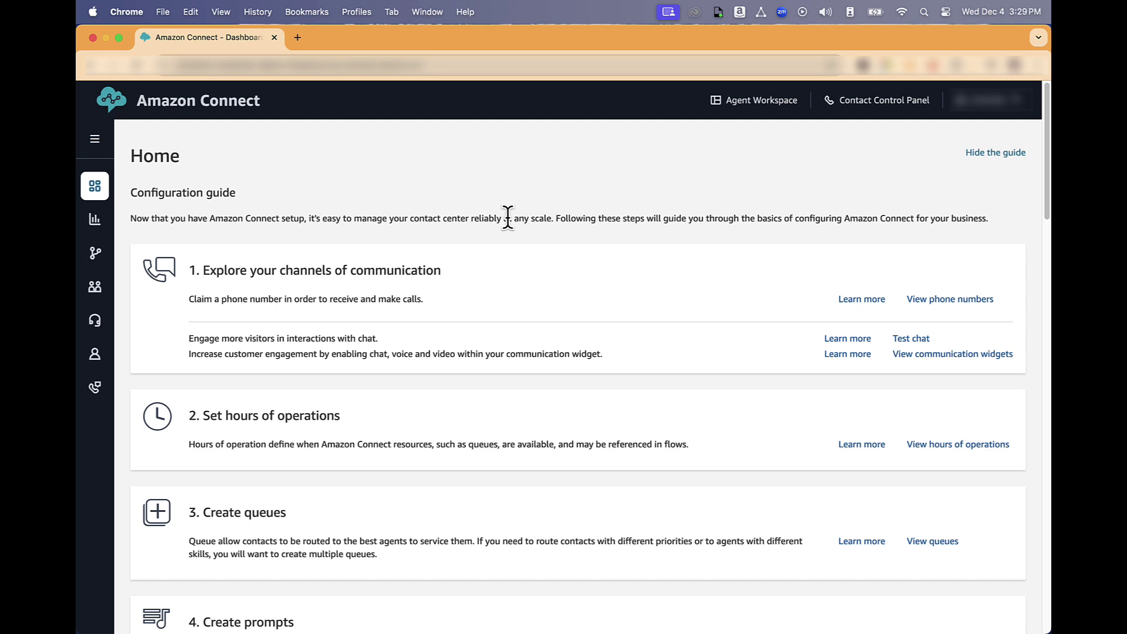
- Go to Contact search and browse the list of filters that can be added
mouse_move(108, 220)
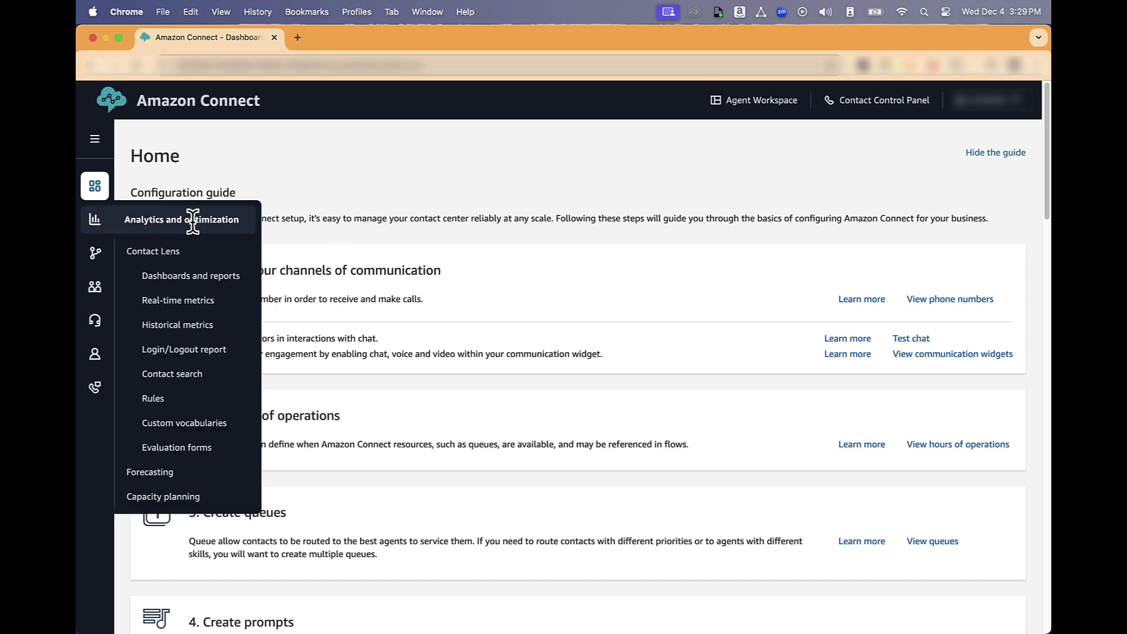
left_click(200, 379)
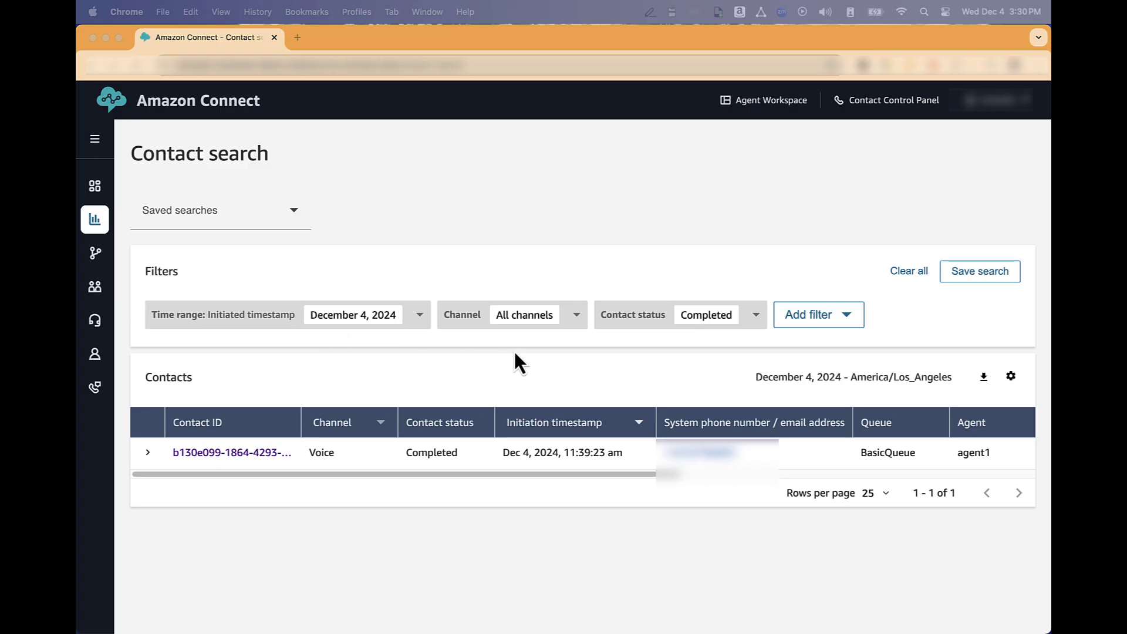
left_click(847, 317)
scroll(865, 487, "down", 1)
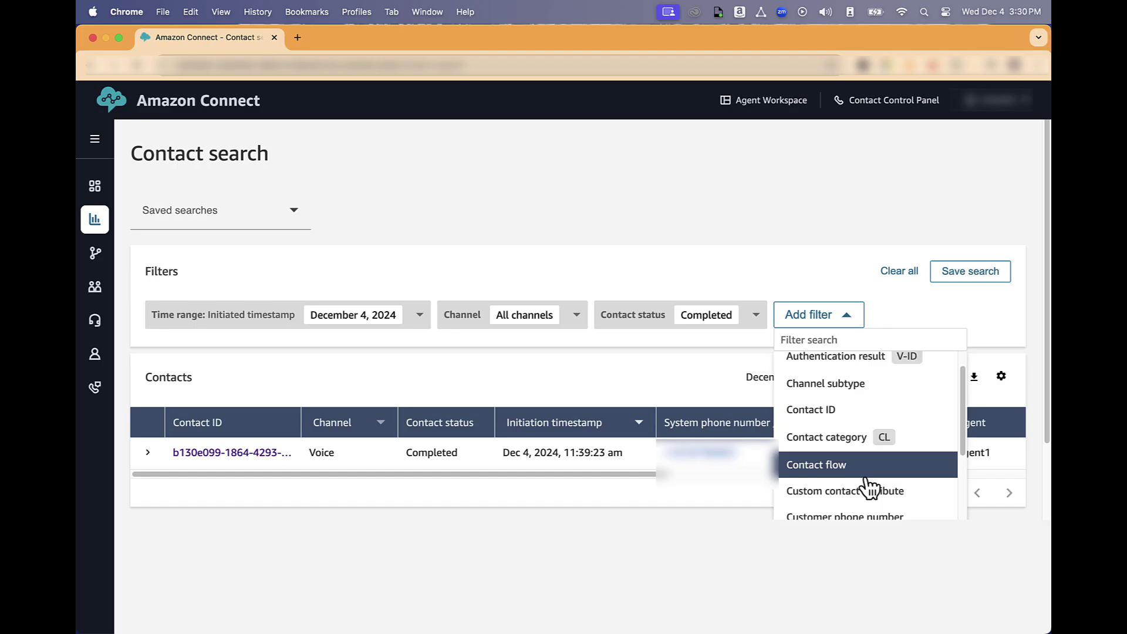
scroll(868, 486, "down", 5)
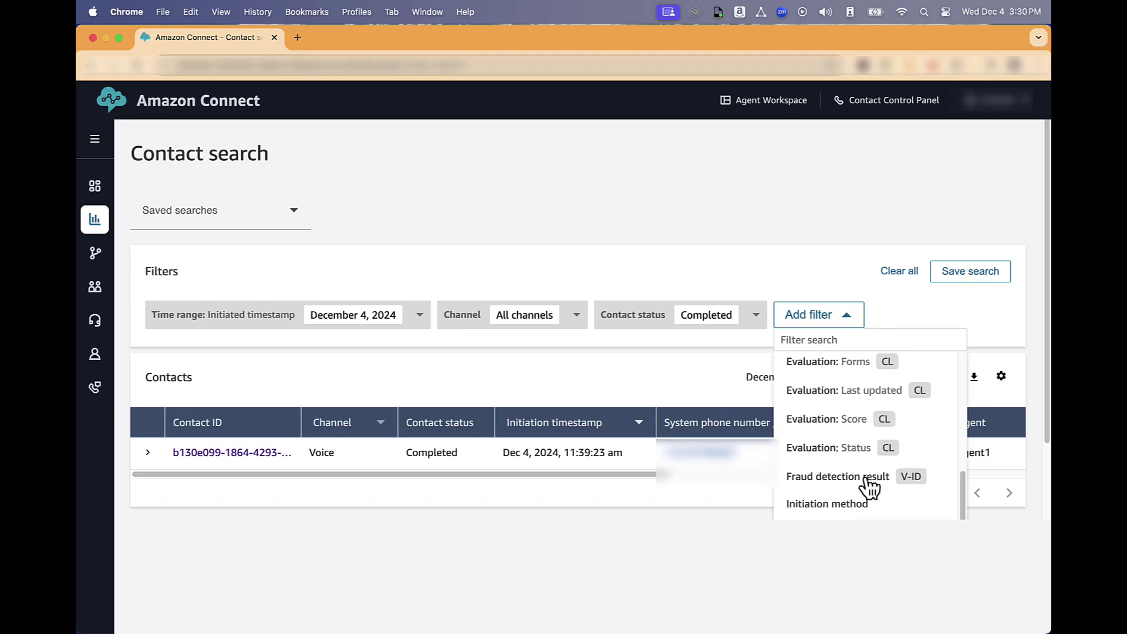
scroll(870, 486, "down", 2)
- Add an Interaction duration filter ranging from 60 to 600 seconds
left_click(864, 489)
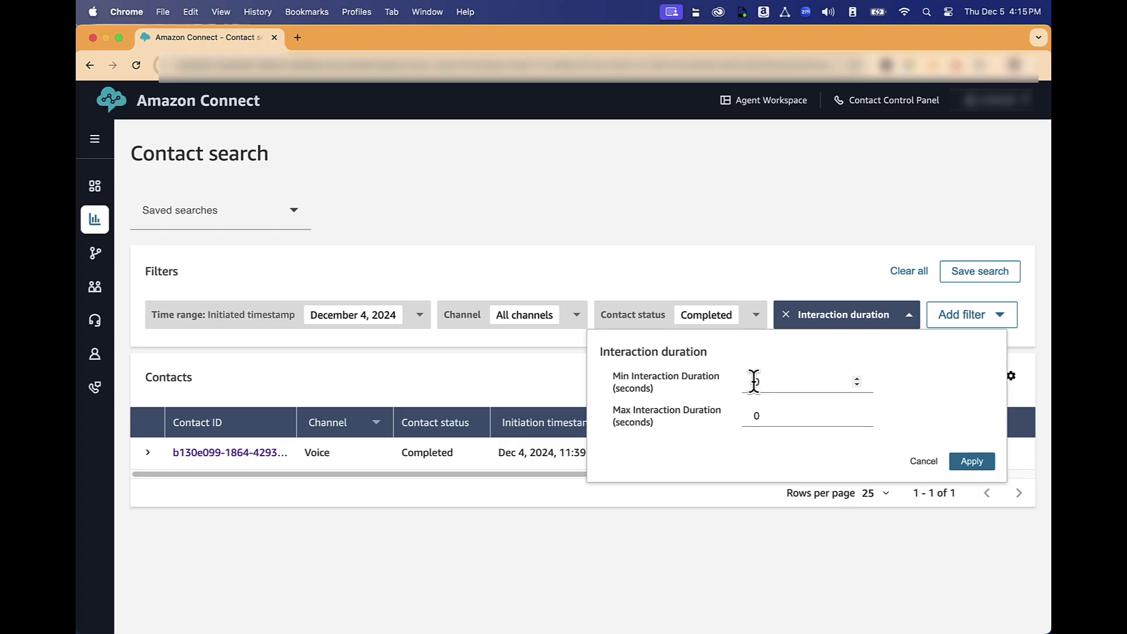
left_click(756, 381)
type("60")
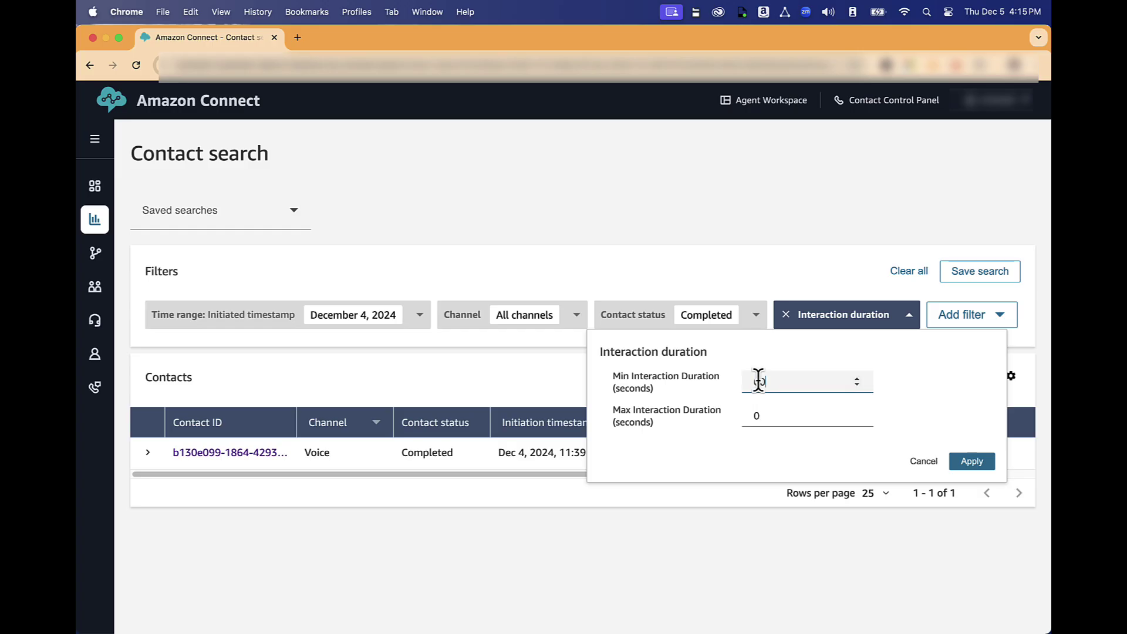
left_click(754, 417)
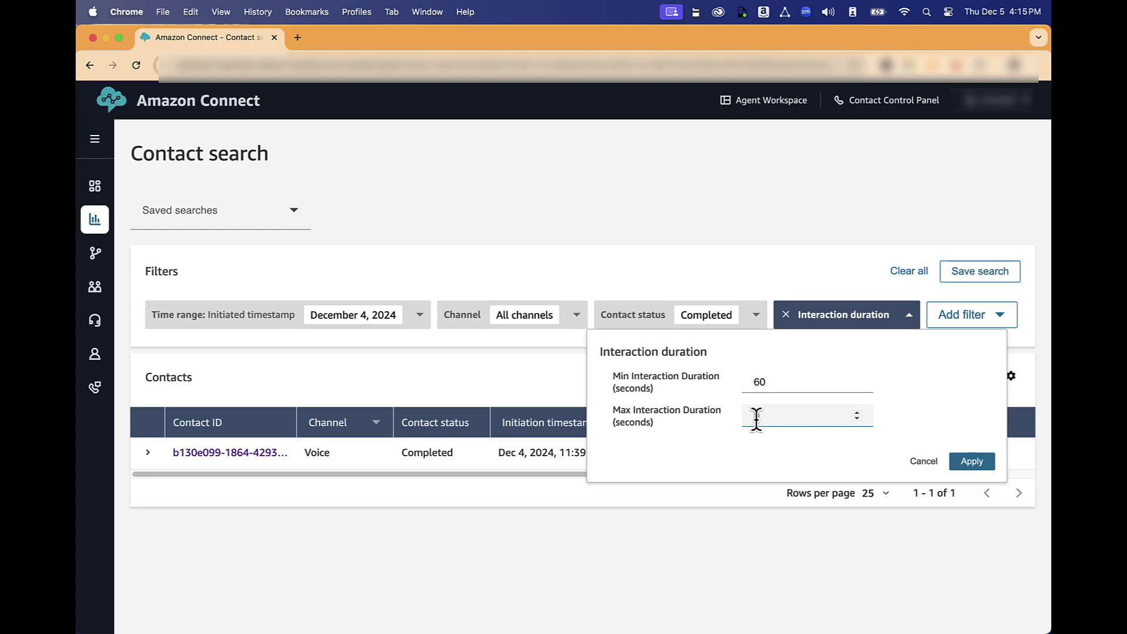
type("600")
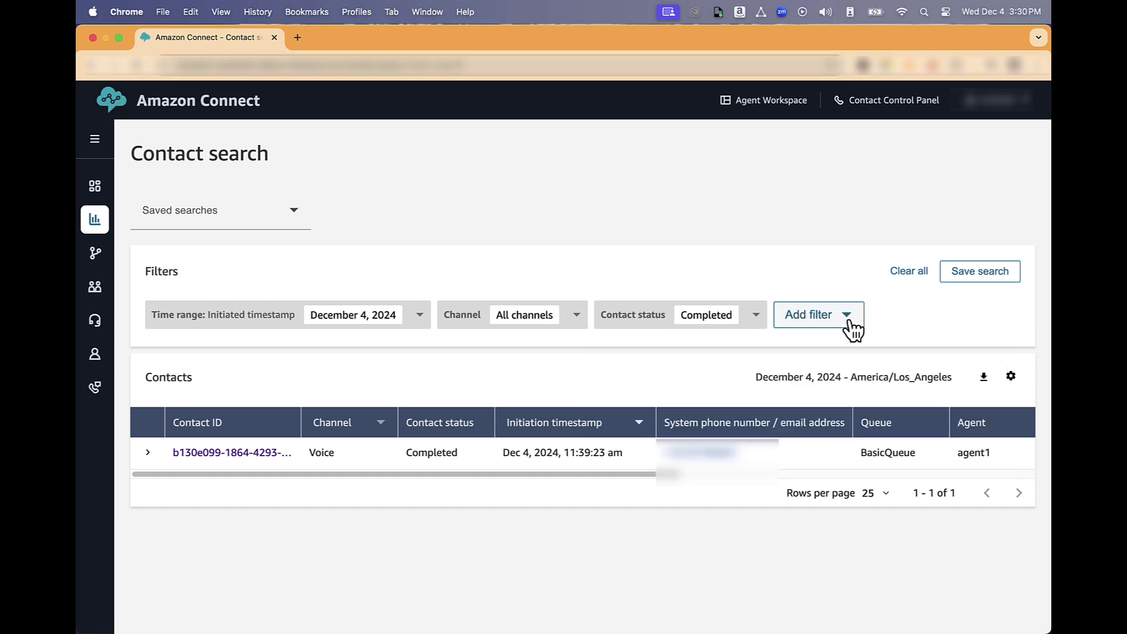
- Reopen the Add filter list and scroll through the remaining filters
left_click(851, 328)
scroll(875, 428, "down", 6)
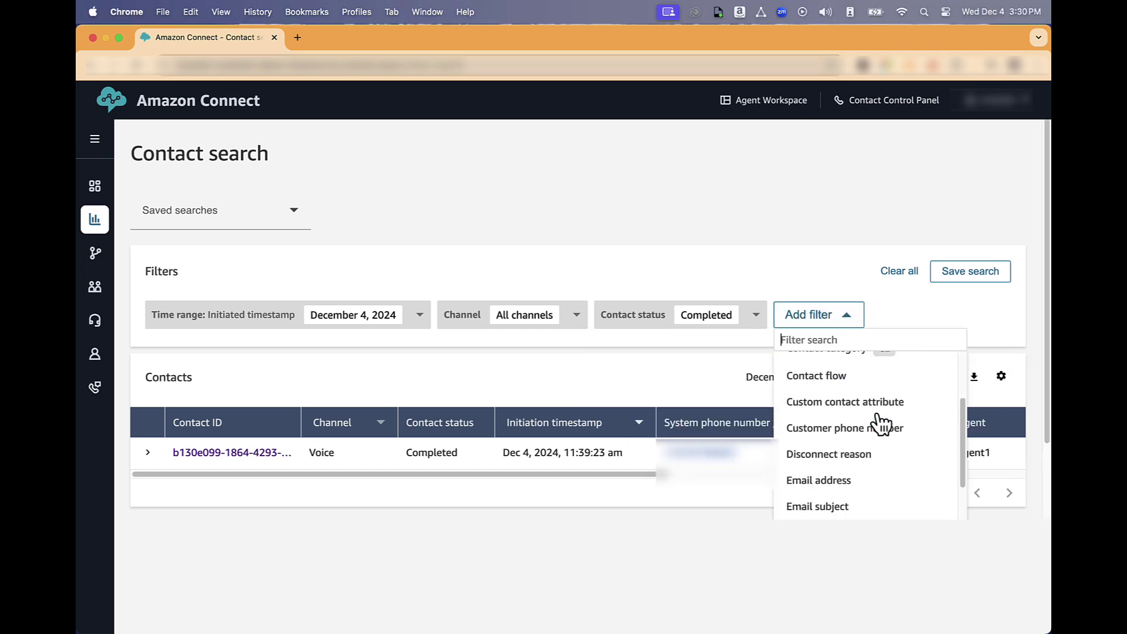
scroll(884, 433, "down", 8)
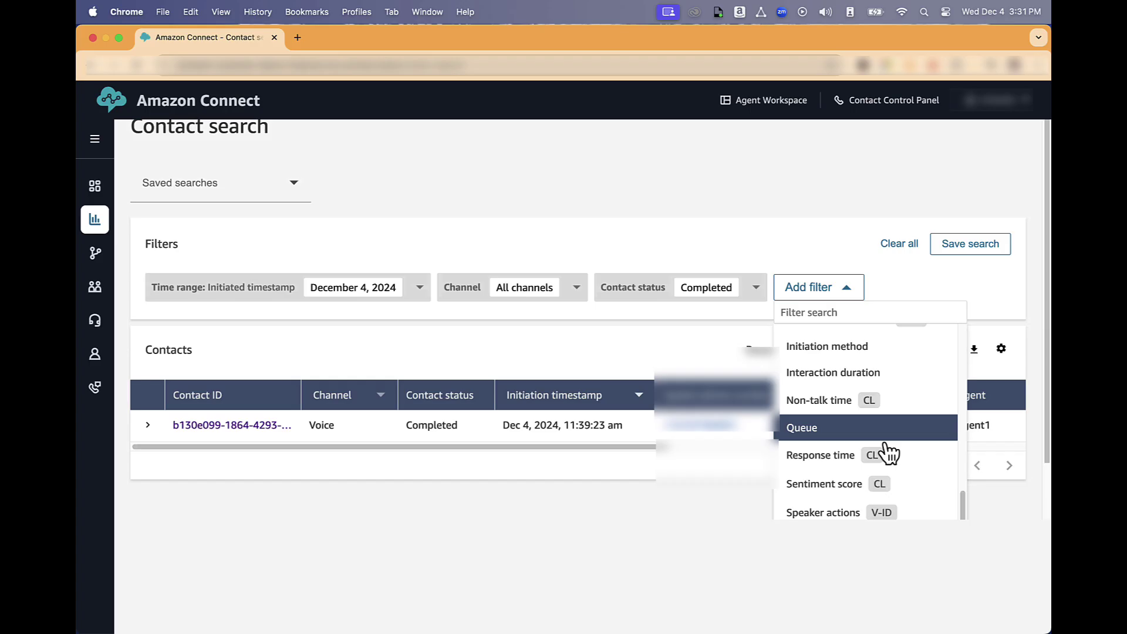
left_click(845, 422)
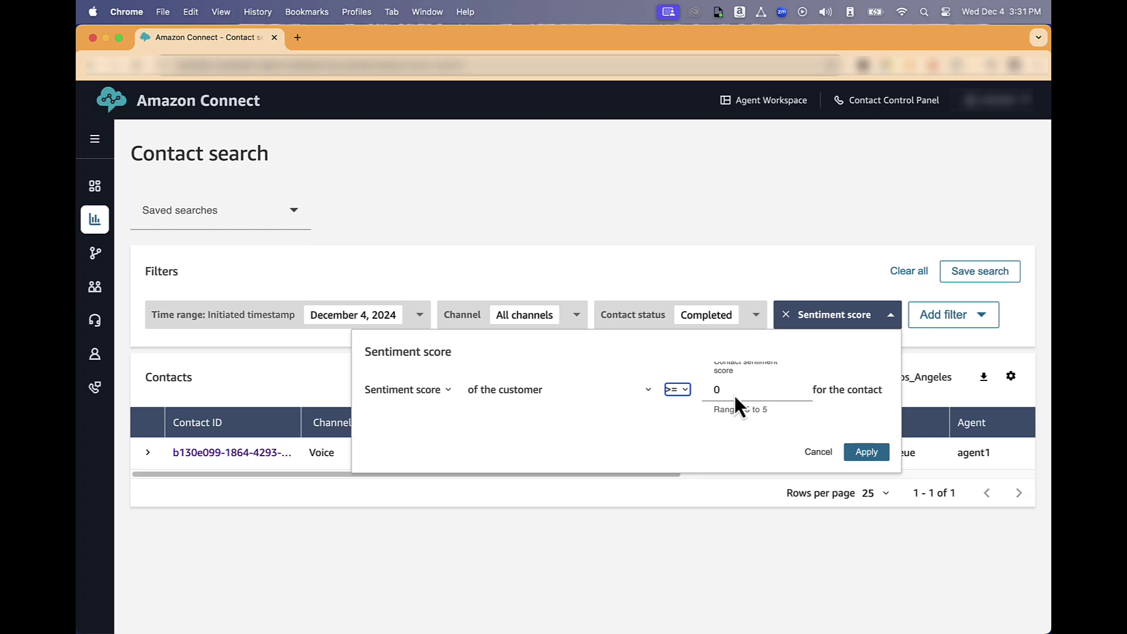
left_click(677, 406)
left_click(856, 454)
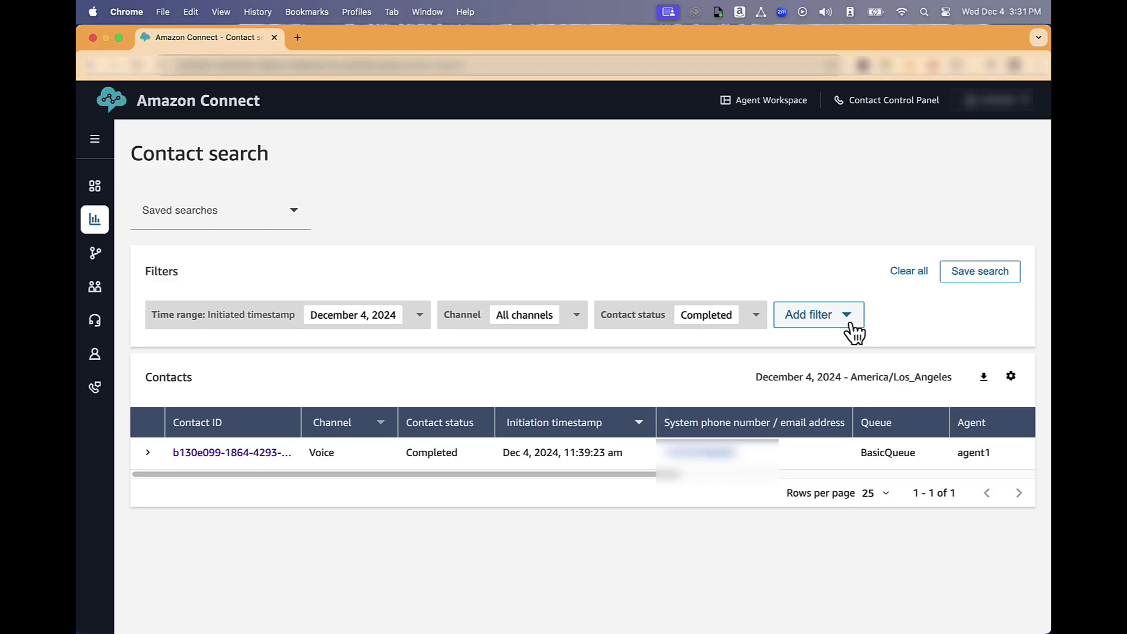
left_click(848, 319)
scroll(868, 405, "down", 10)
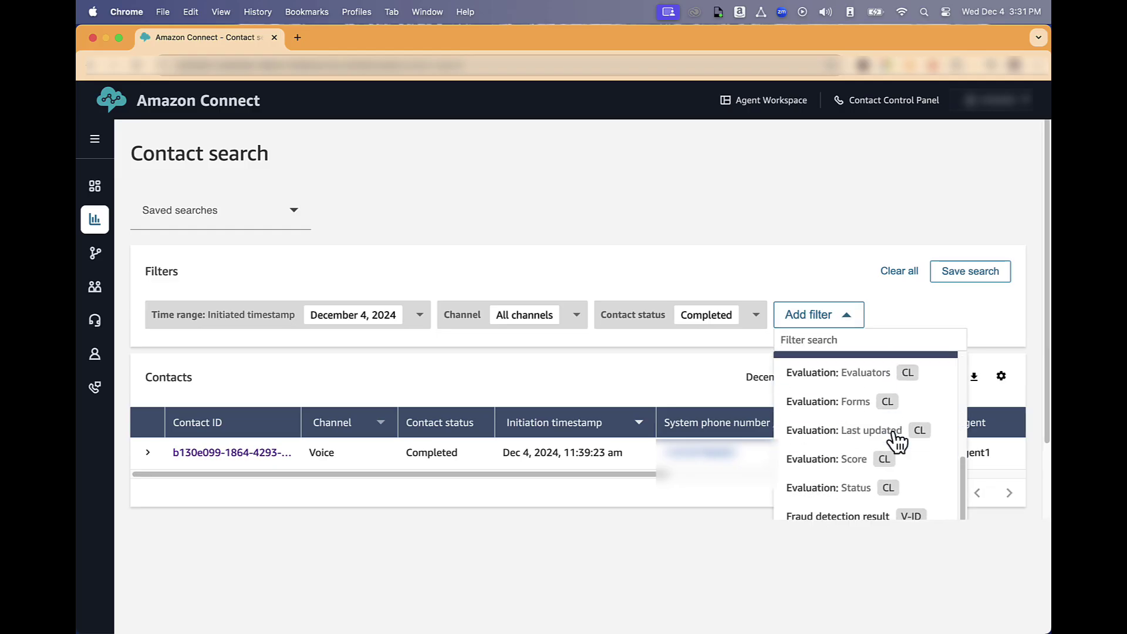
scroll(894, 438, "down", 3)
left_click(853, 453)
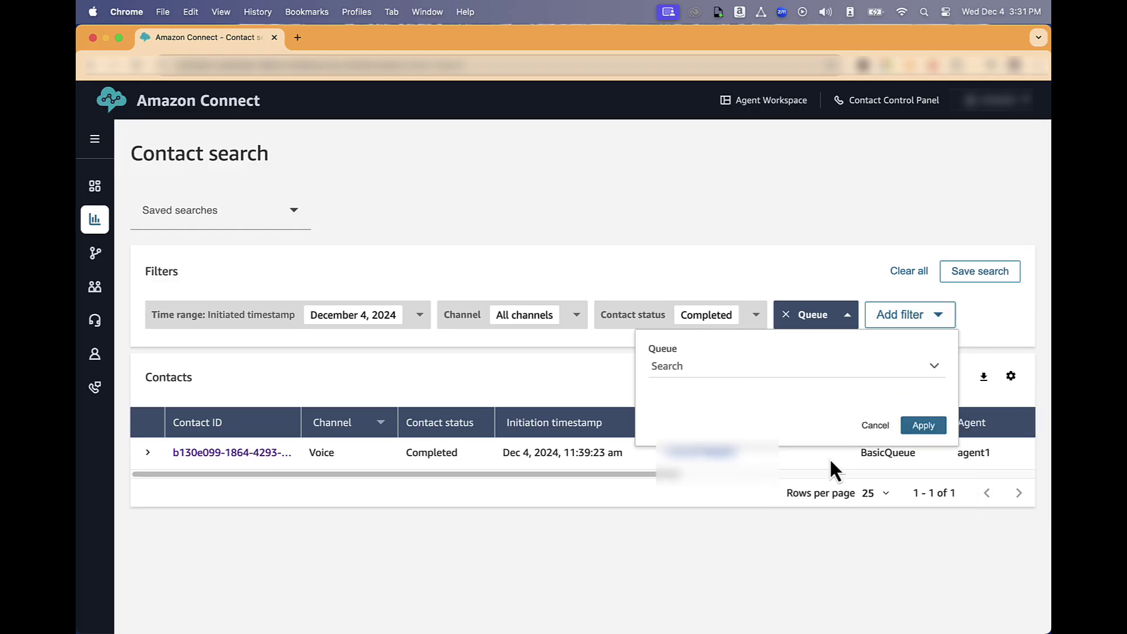
left_click(934, 365)
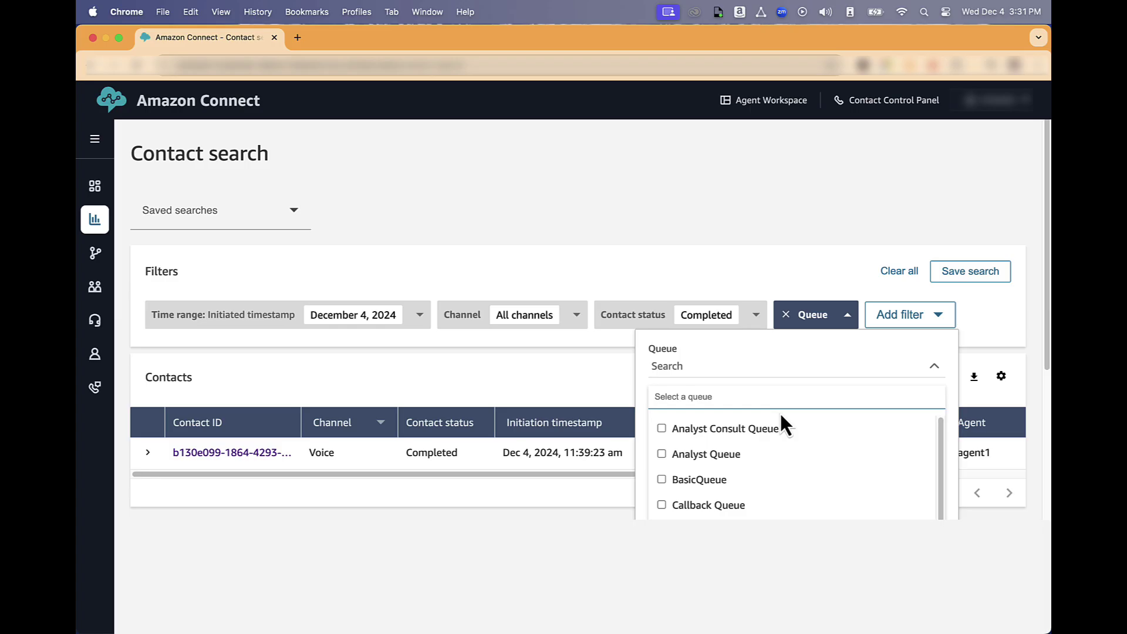
left_click(669, 428)
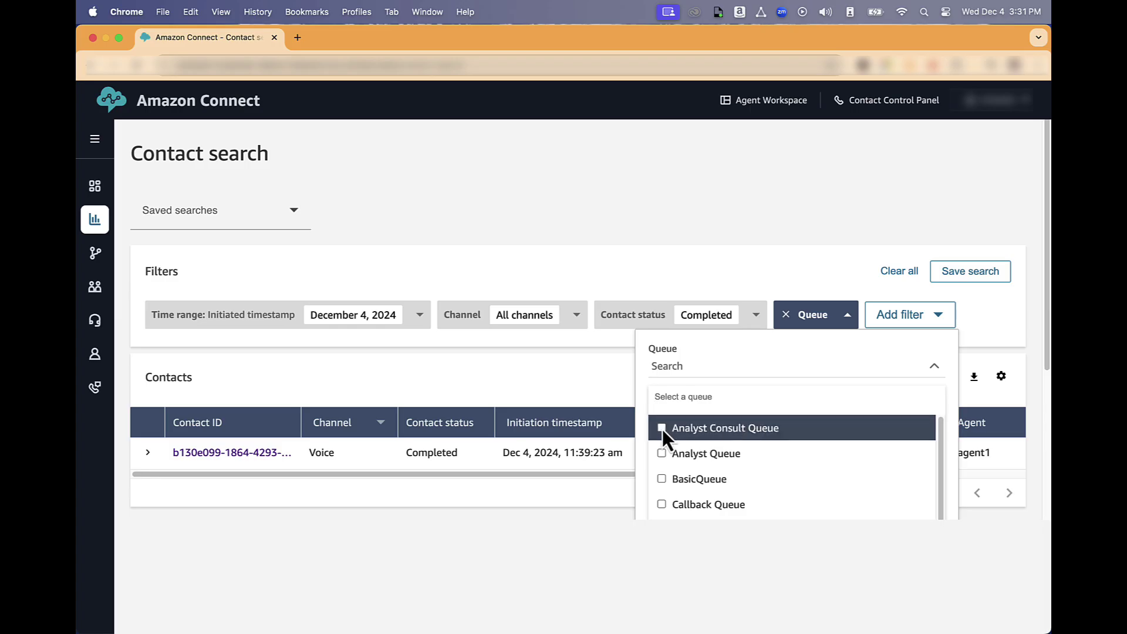
left_click(753, 365)
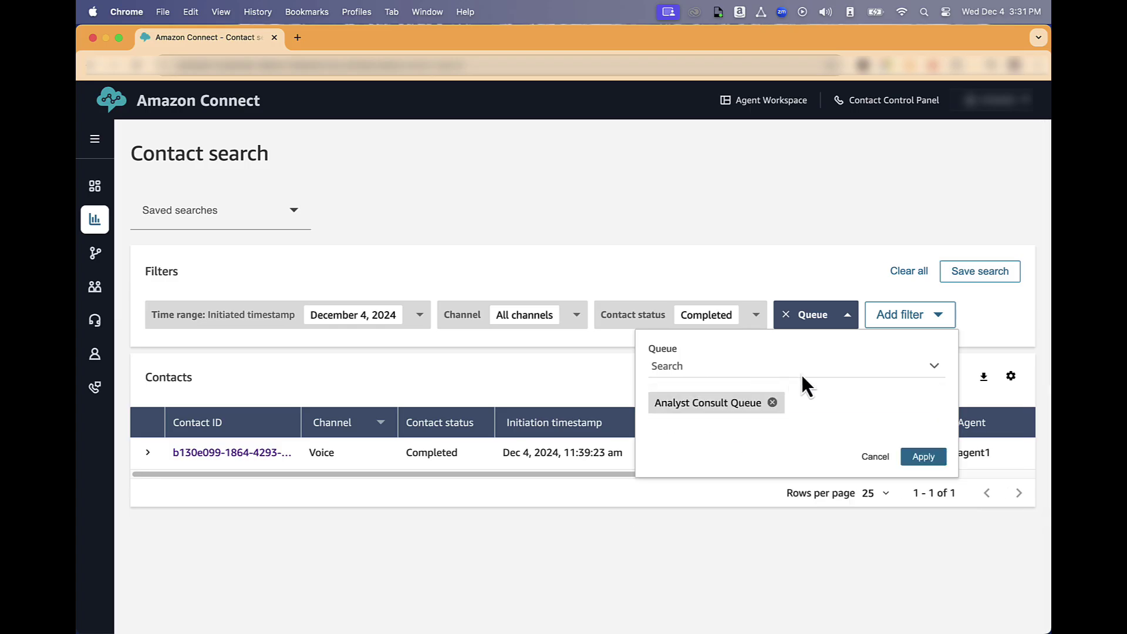
left_click(919, 457)
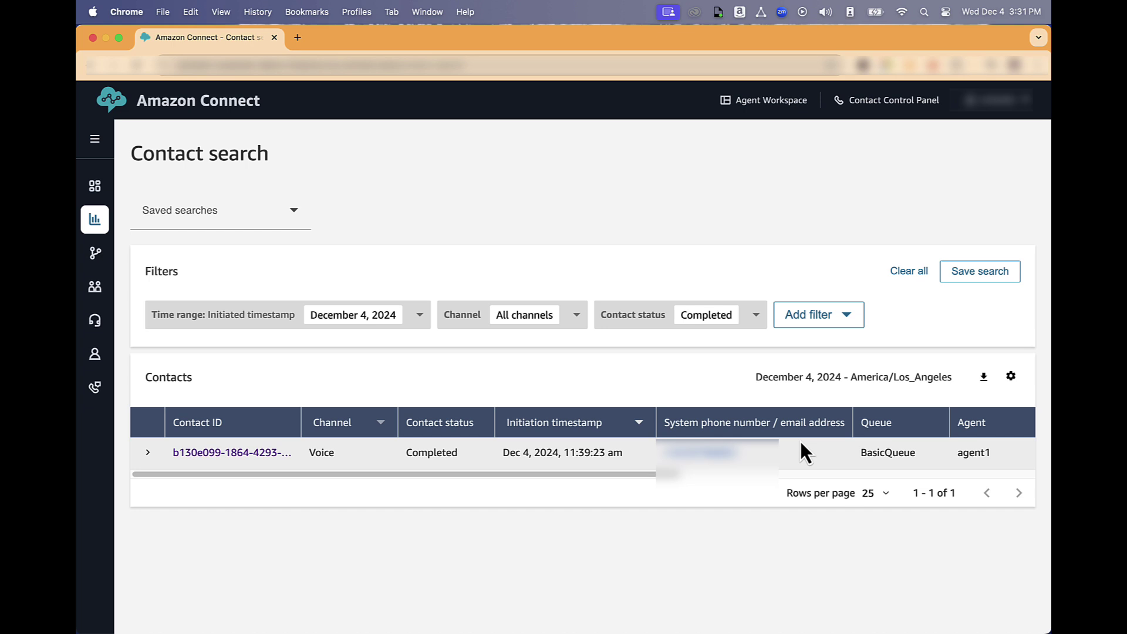
- Open the contact's evaluations in a new tab and begin a calibration session
left_click(245, 453)
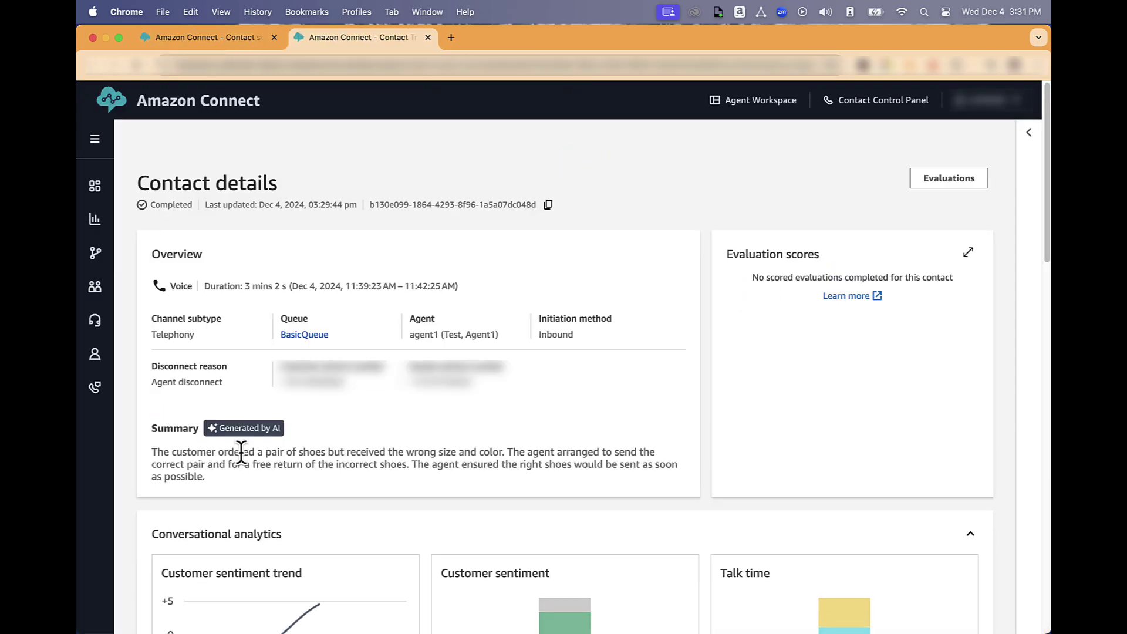
left_click(941, 181)
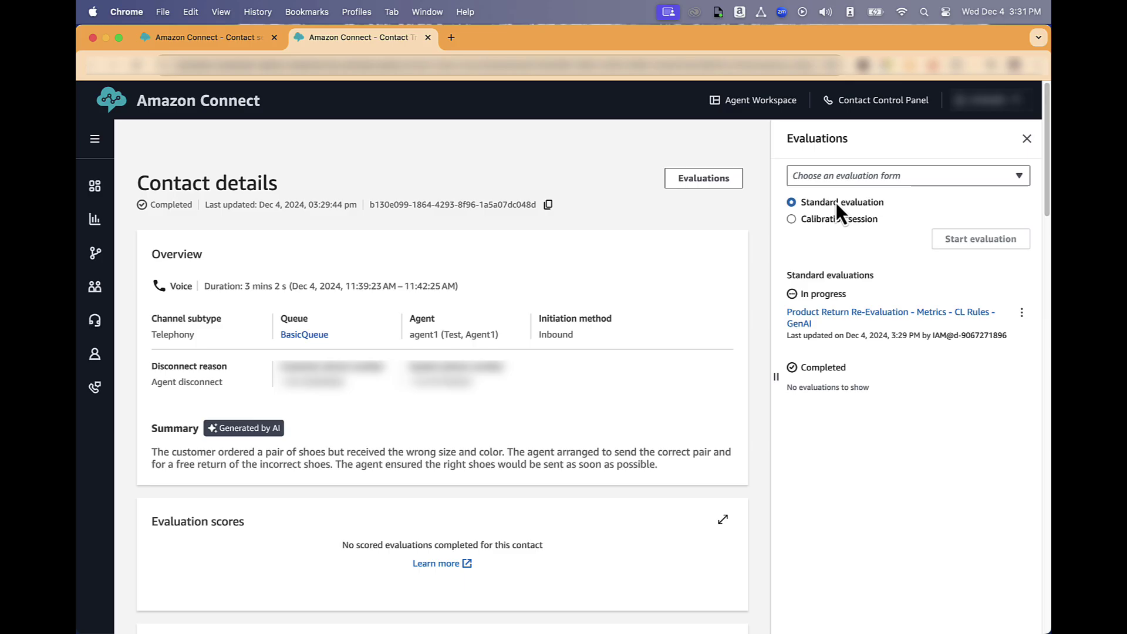
left_click(793, 218)
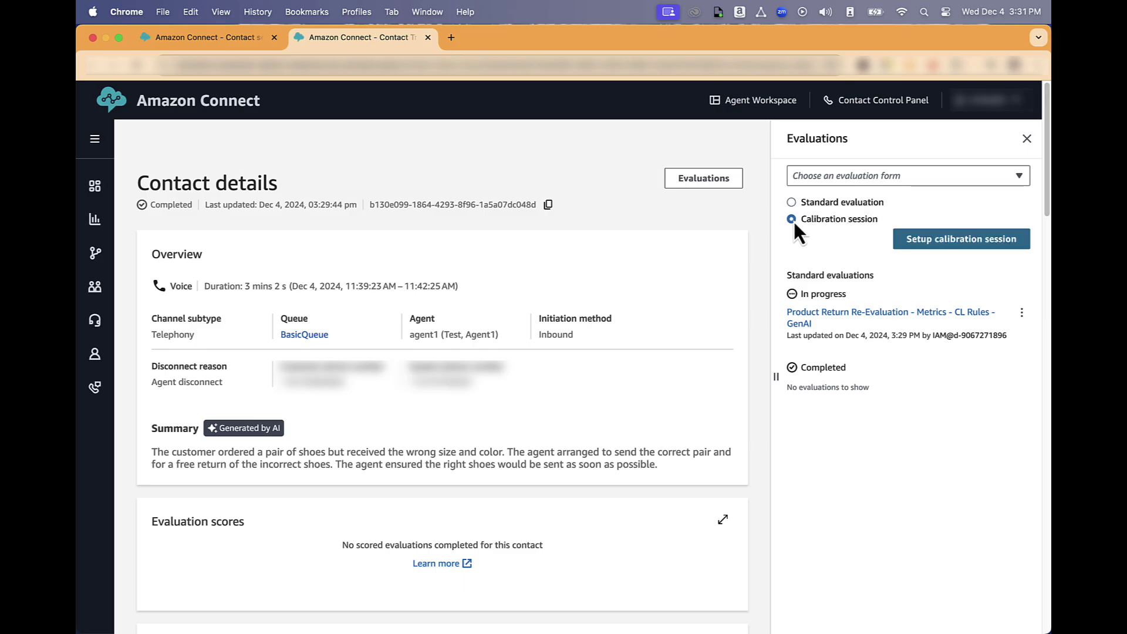
left_click(943, 240)
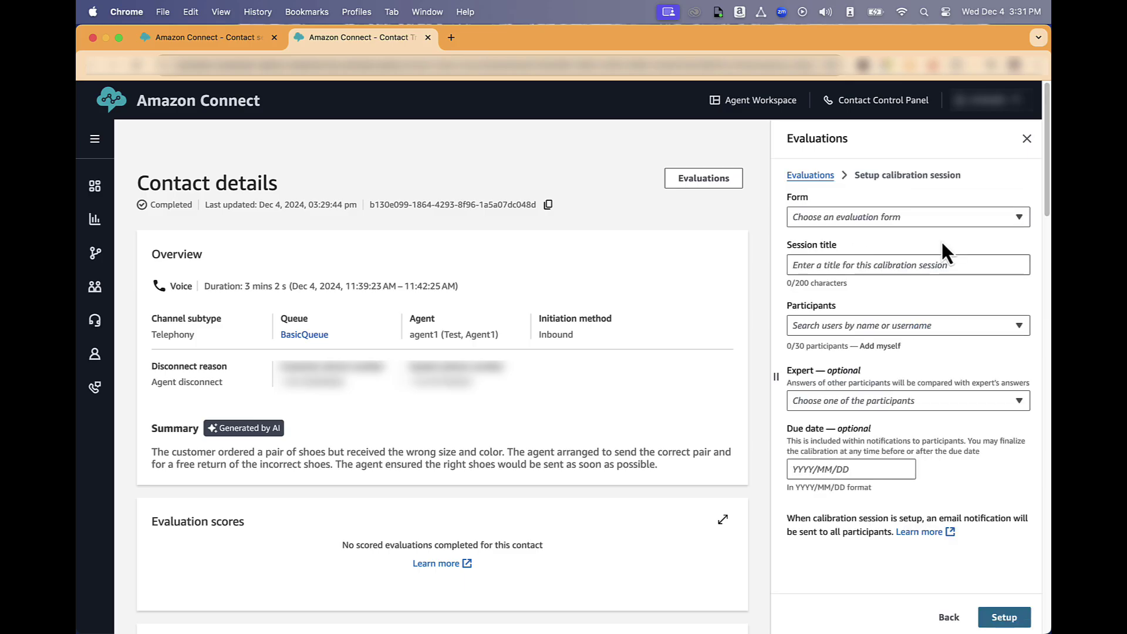
- Choose the Sales Evaluation form and title the session 'Calibration Agent1 Sales'
left_click(904, 222)
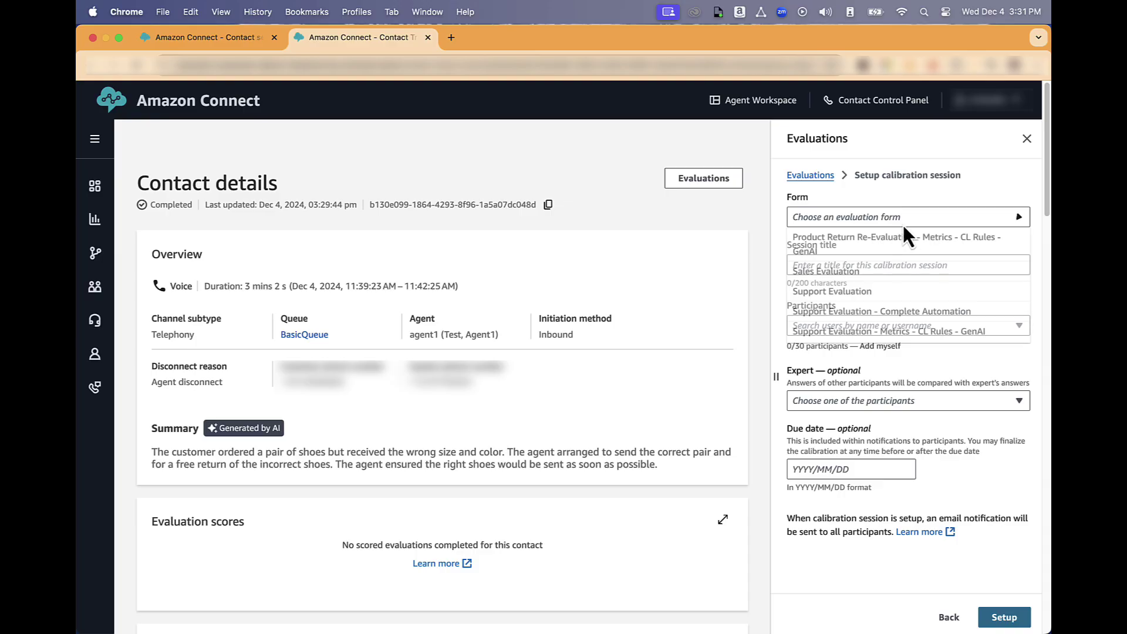
left_click(906, 273)
left_click(863, 266)
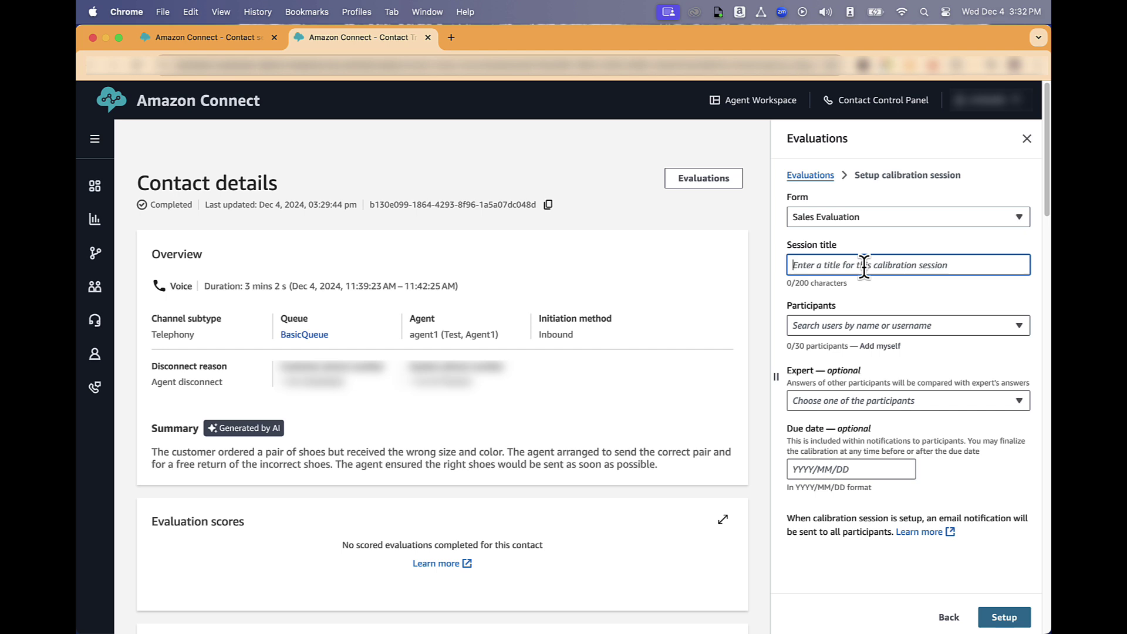
type("Calibrat")
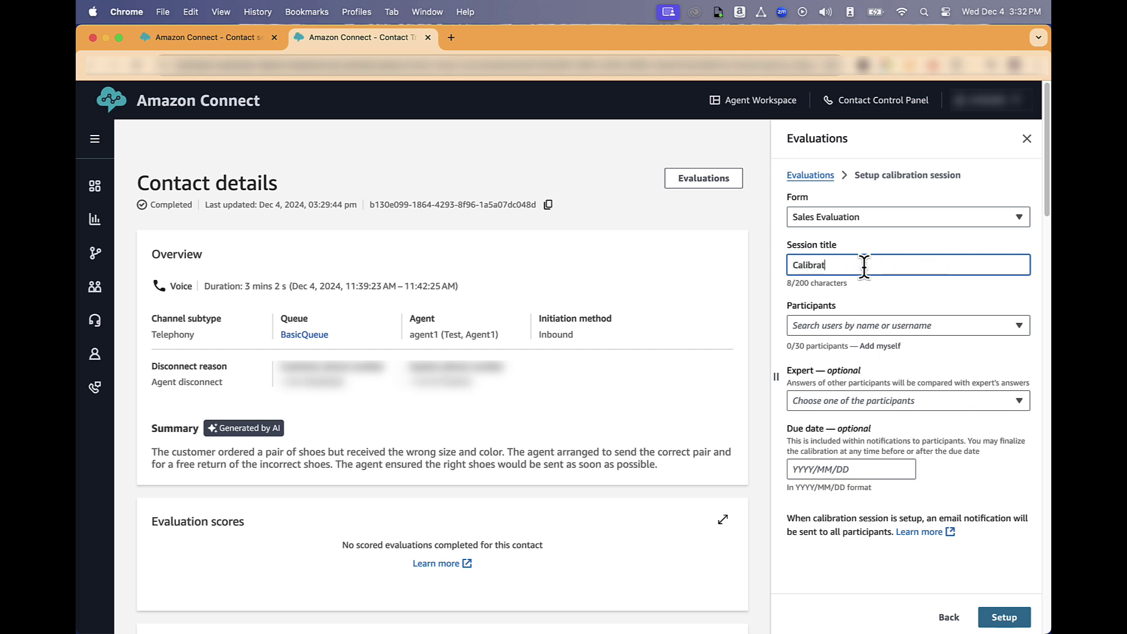
type("ion Agent1 Sales")
left_click(942, 322)
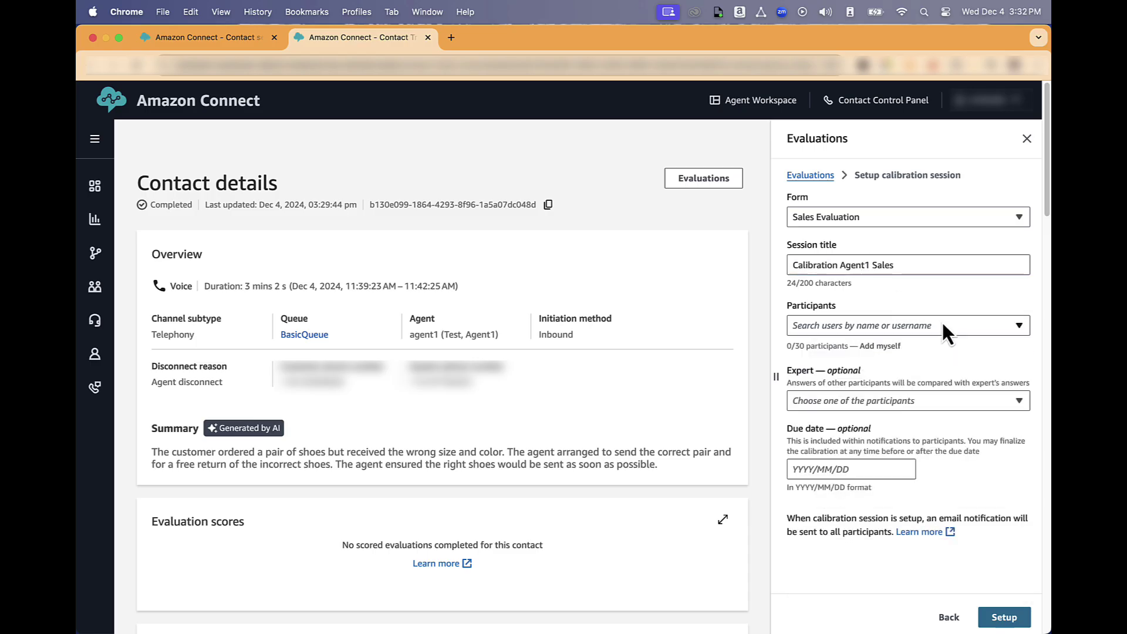
- Add the admin user and the first agent as session participants
left_click(941, 321)
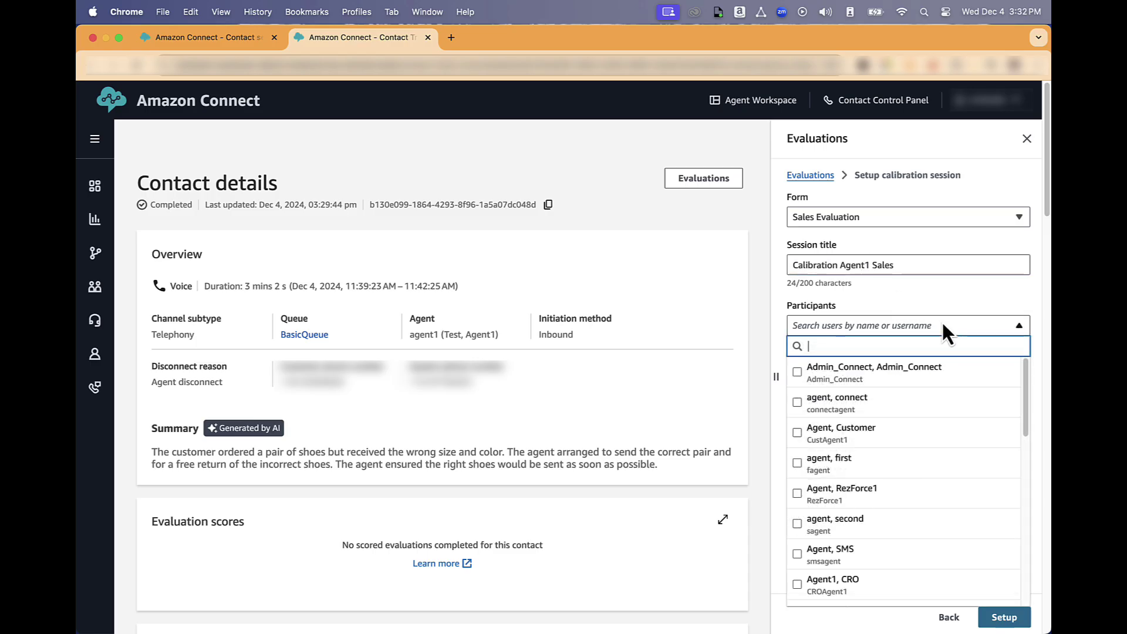
left_click(797, 376)
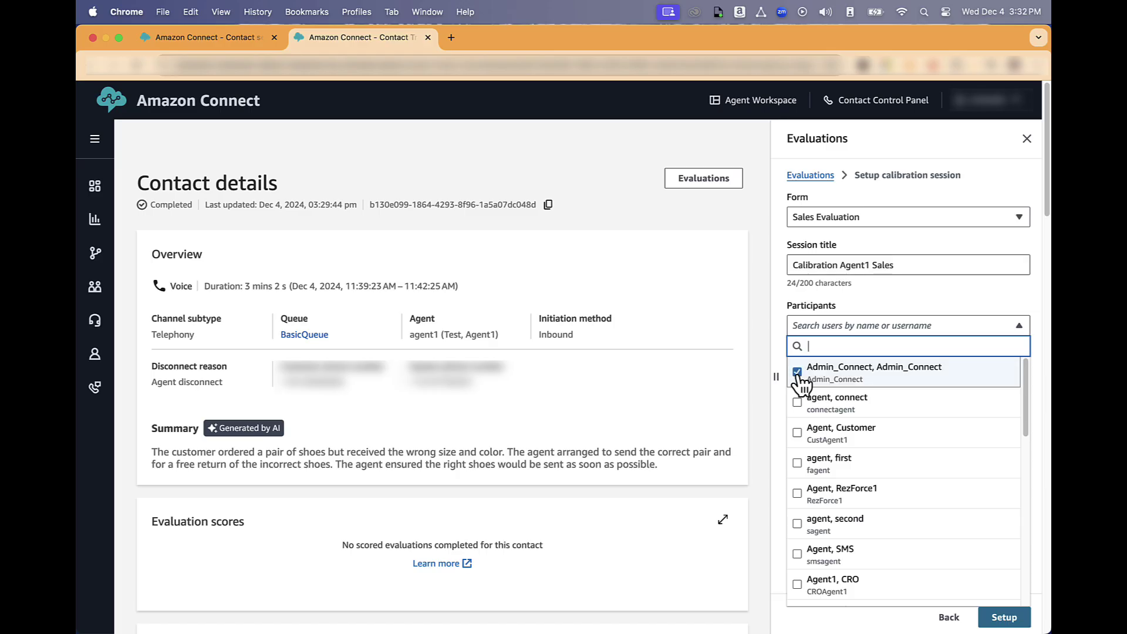
left_click(798, 464)
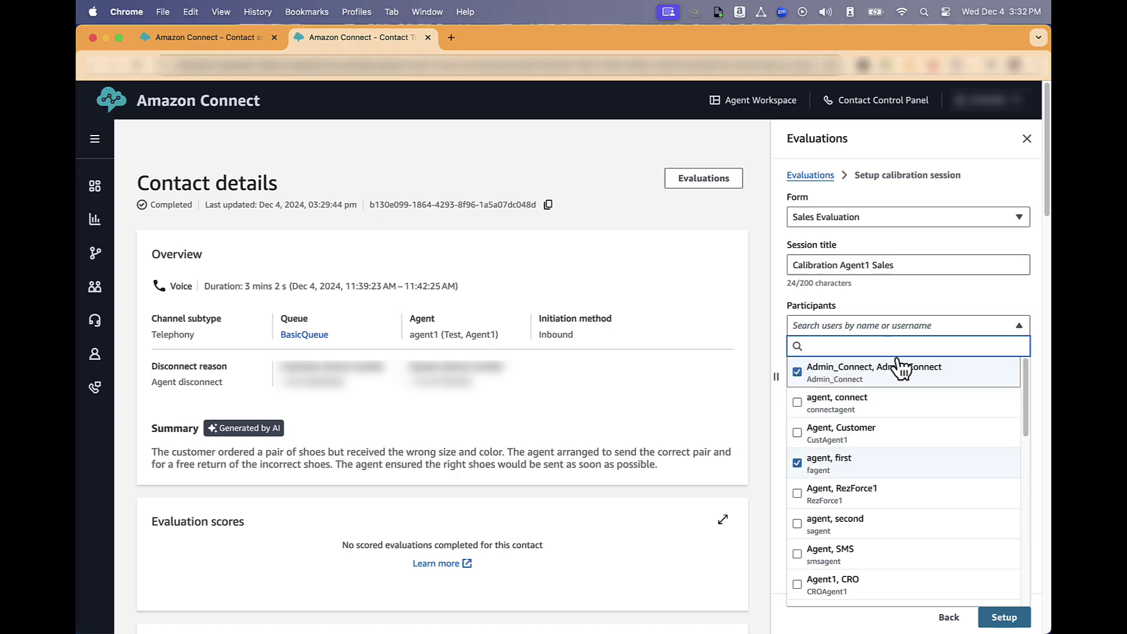
left_click(1037, 406)
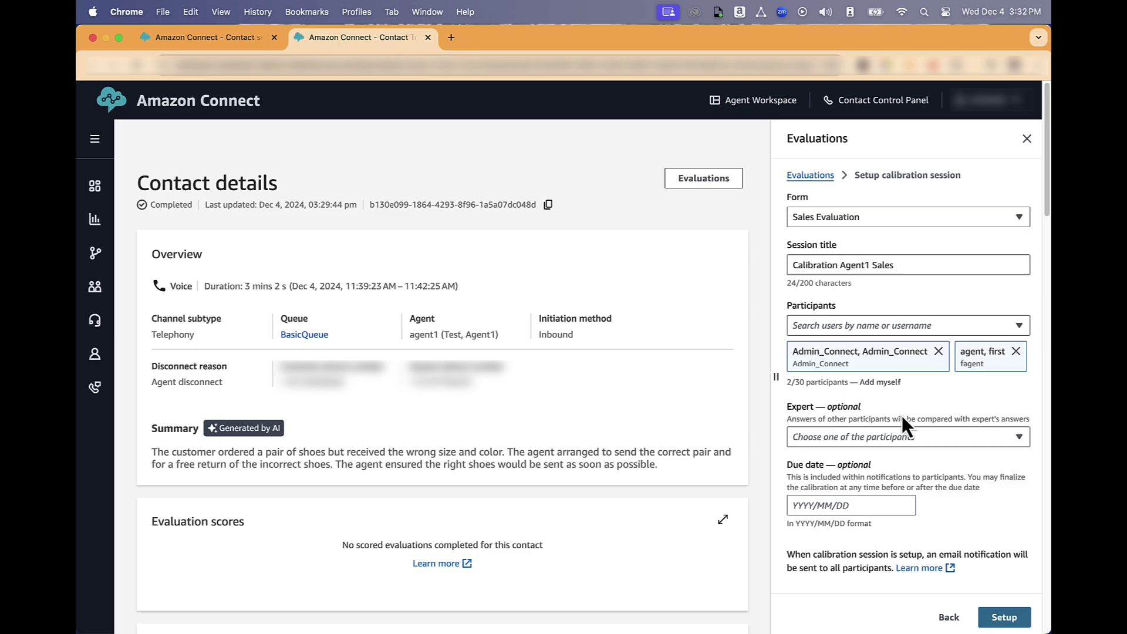
- Make the admin user the expert and set the due date to 2024/12/12
left_click(874, 438)
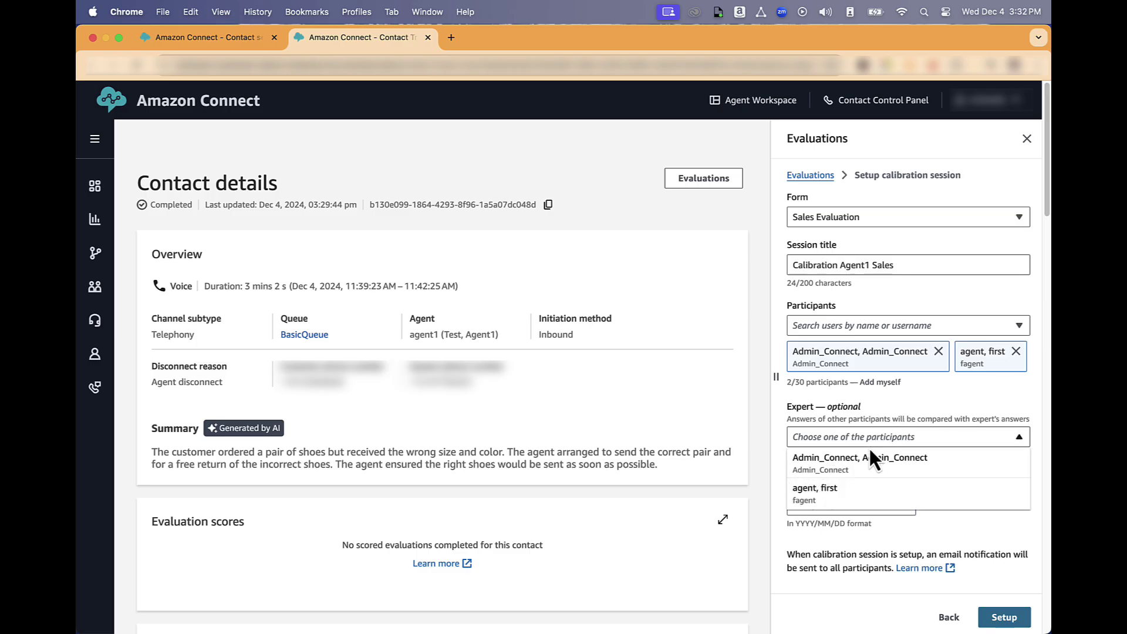
double_click(865, 460)
left_click(863, 434)
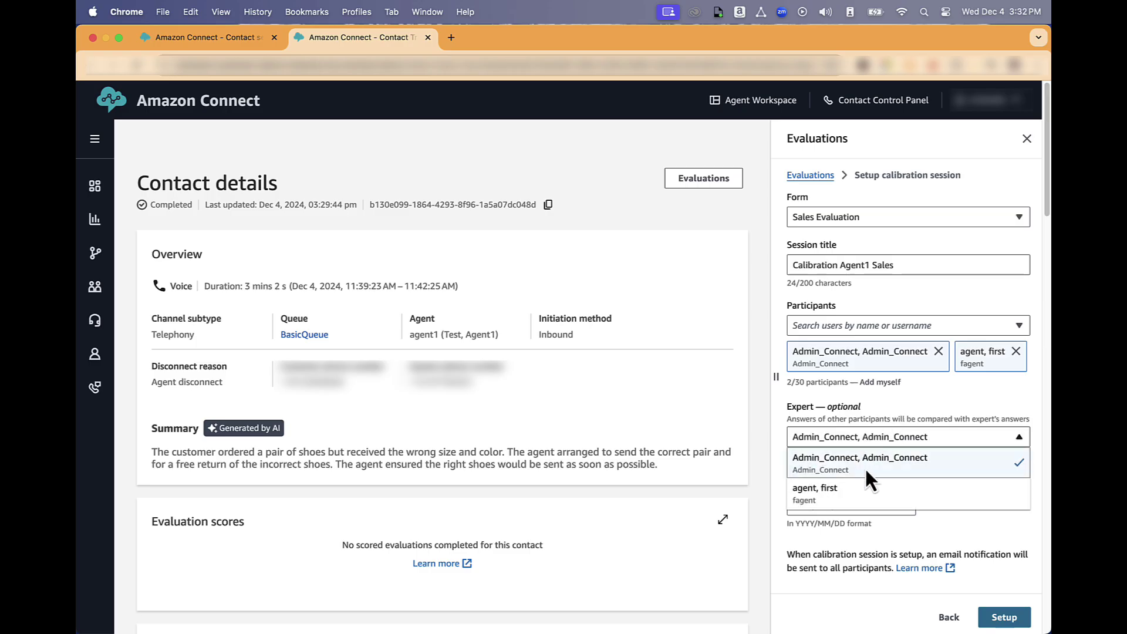
left_click(857, 463)
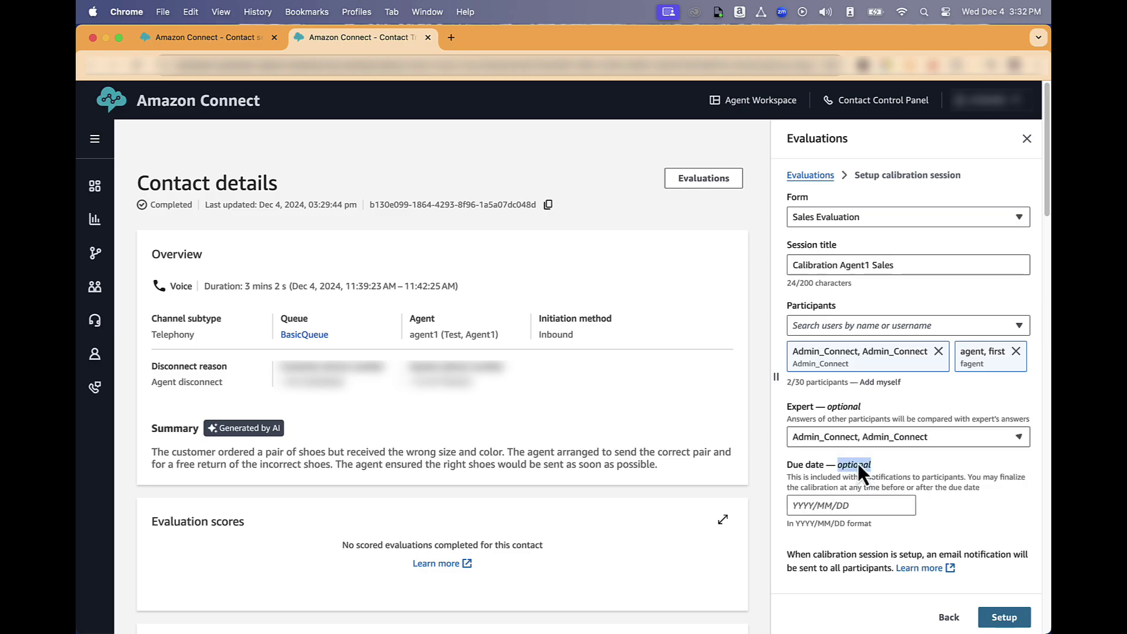
left_click(865, 506)
type("202")
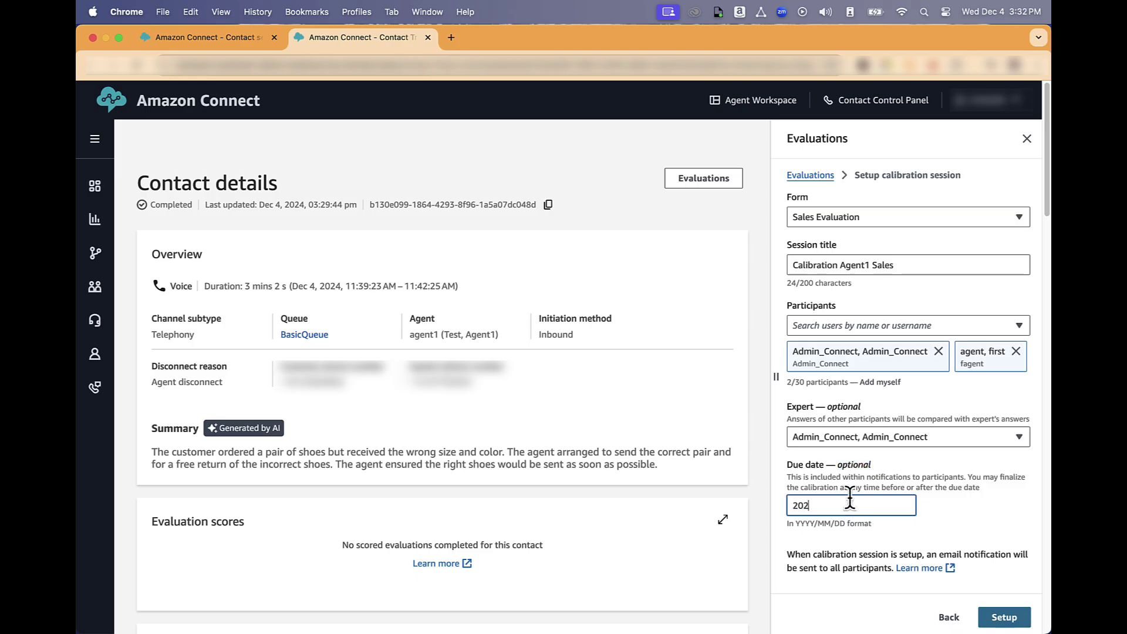
type("4/12/12")
- Create the session and open Calibration Agent1 Sales from the active calibration sessions
left_click(1002, 619)
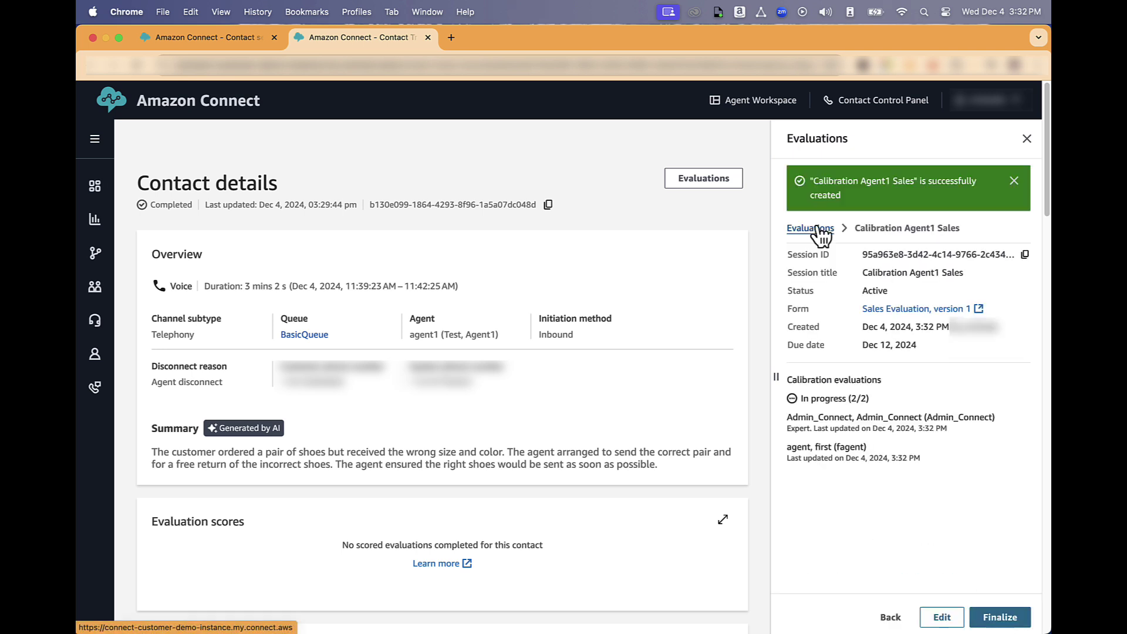
left_click(816, 230)
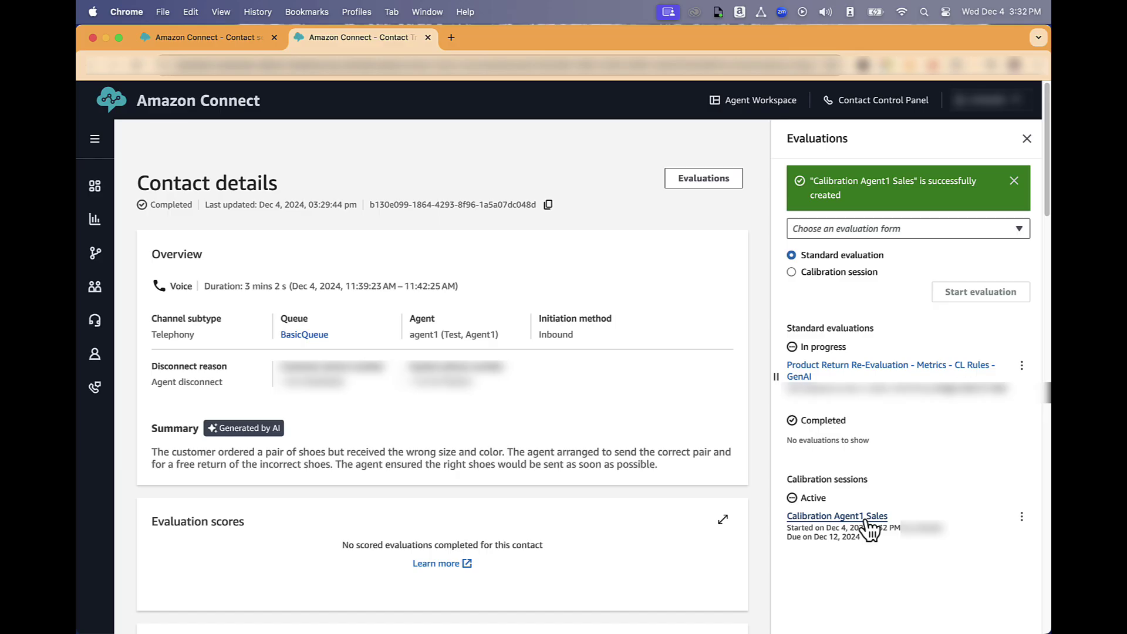
left_click(865, 519)
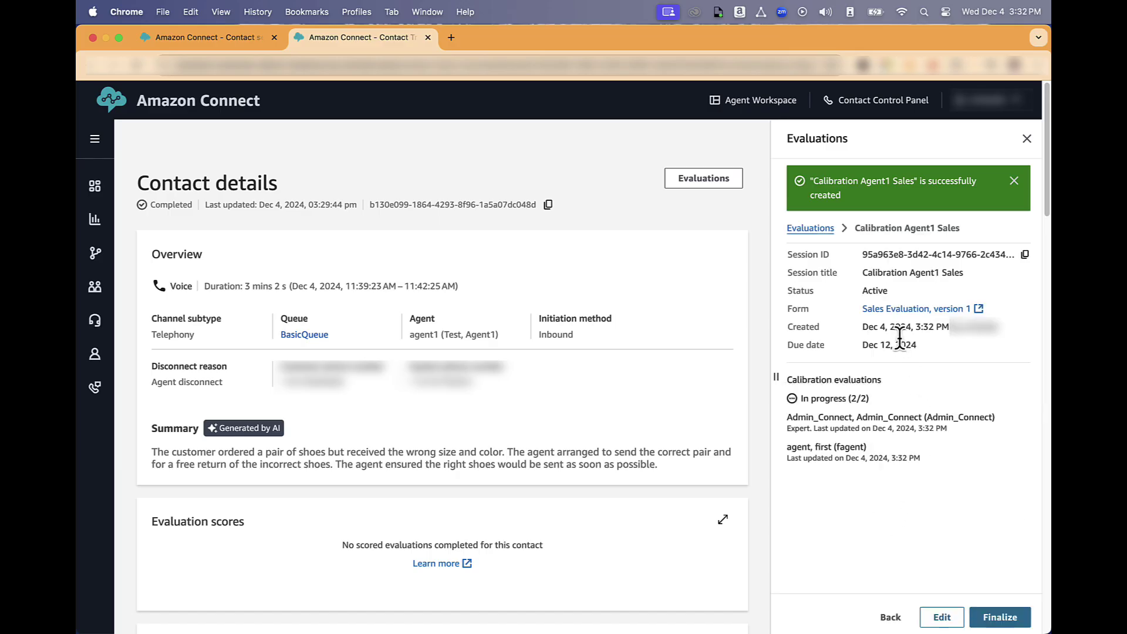
- Edit Calibration Agent1 Sales to add the second agent as a participant, then save
left_click(941, 617)
left_click(941, 619)
left_click(942, 618)
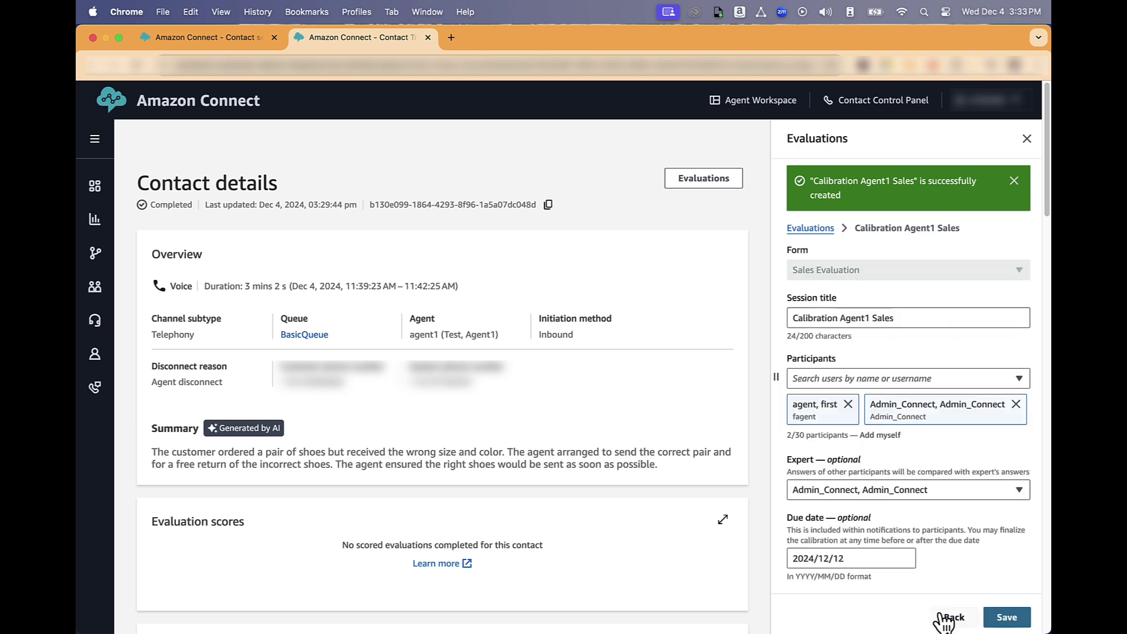
left_click(1019, 378)
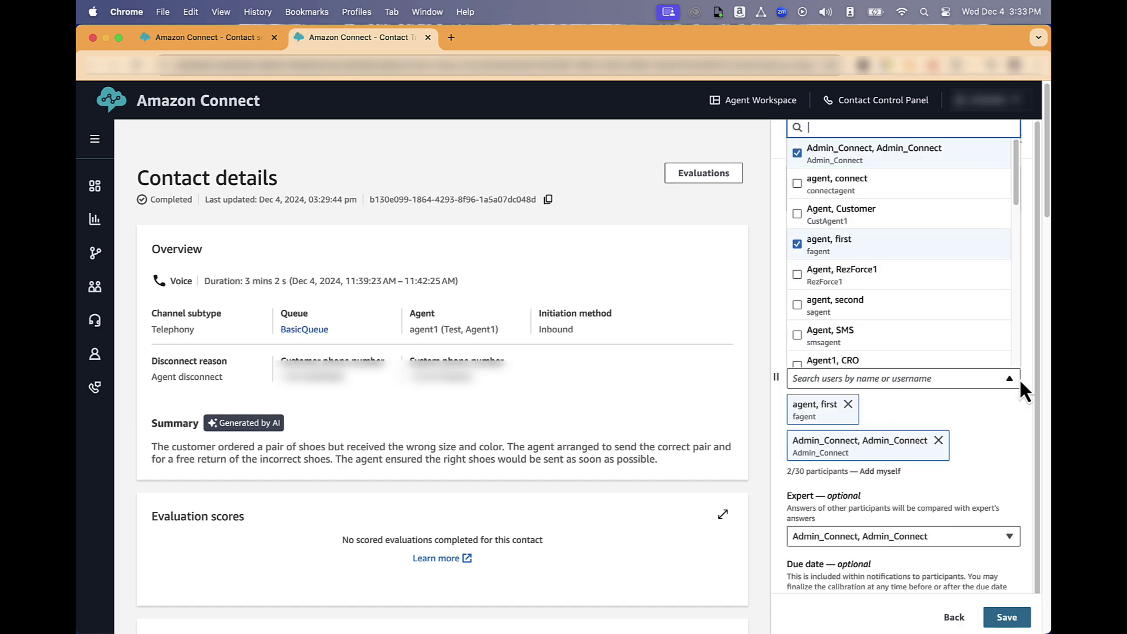
left_click(879, 306)
left_click(982, 427)
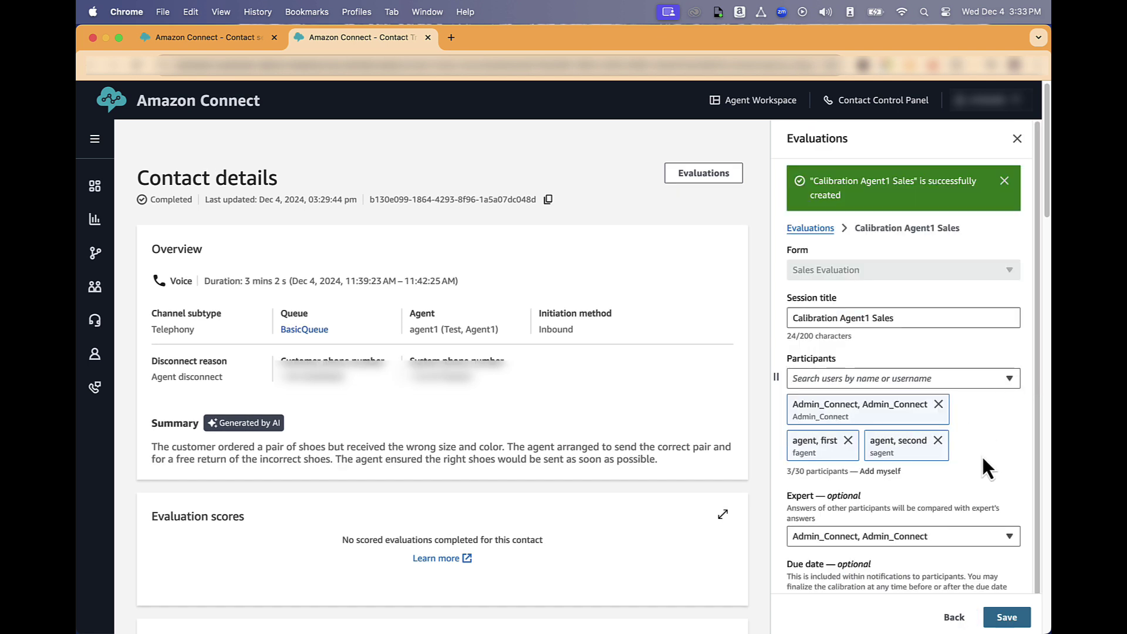
left_click(1006, 617)
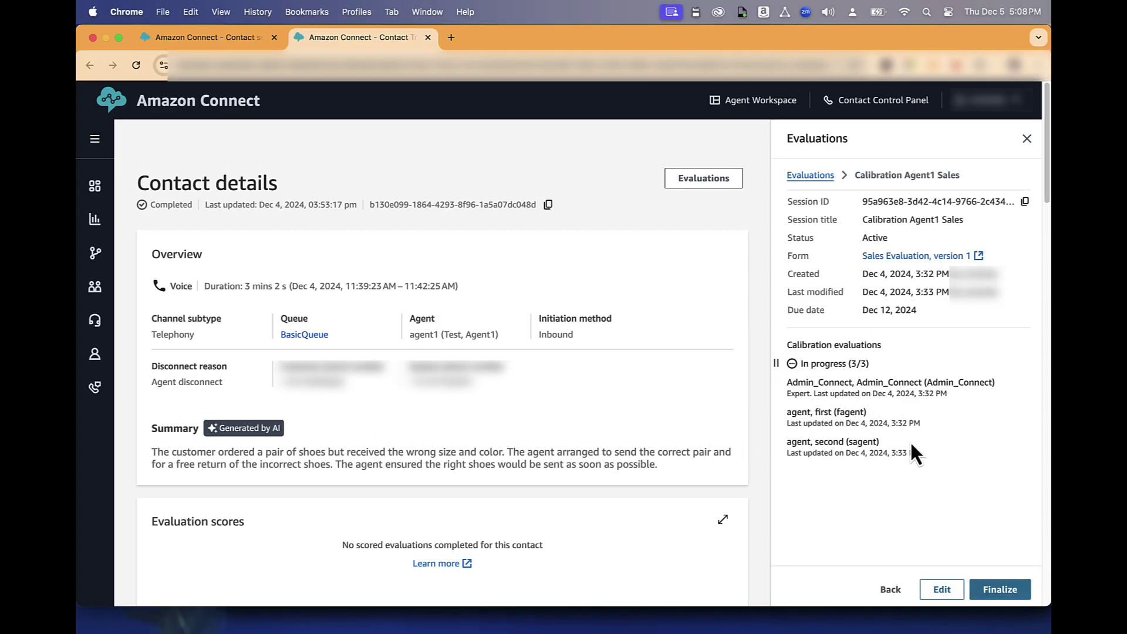
- Finalize and confirm the Calibration Agent1 Sales session, then download its report
left_click(1005, 590)
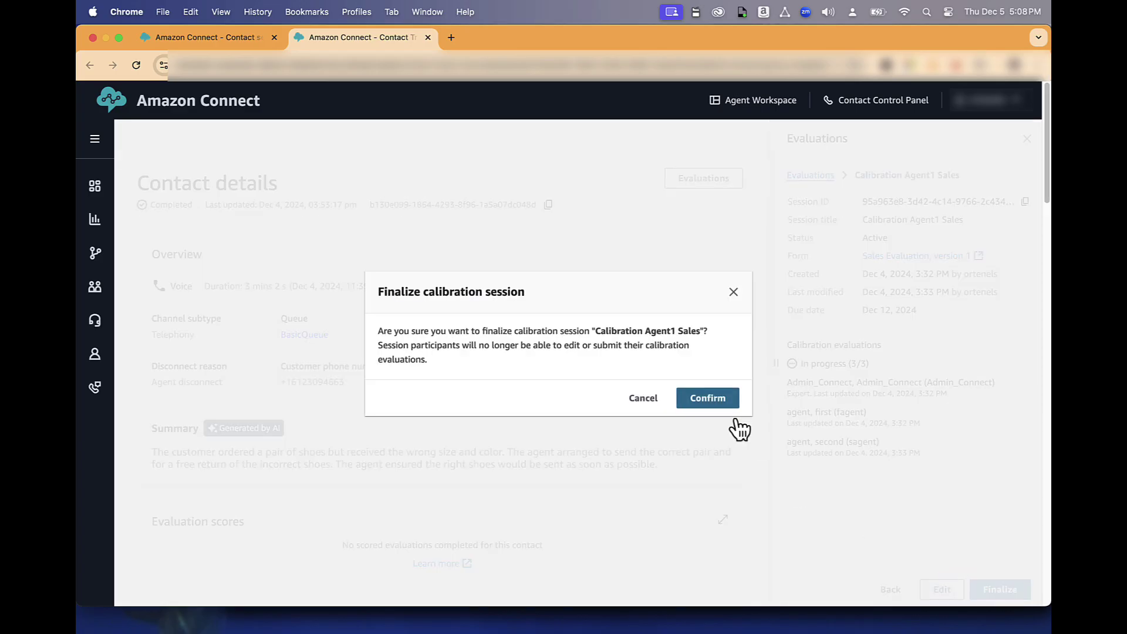
left_click(692, 397)
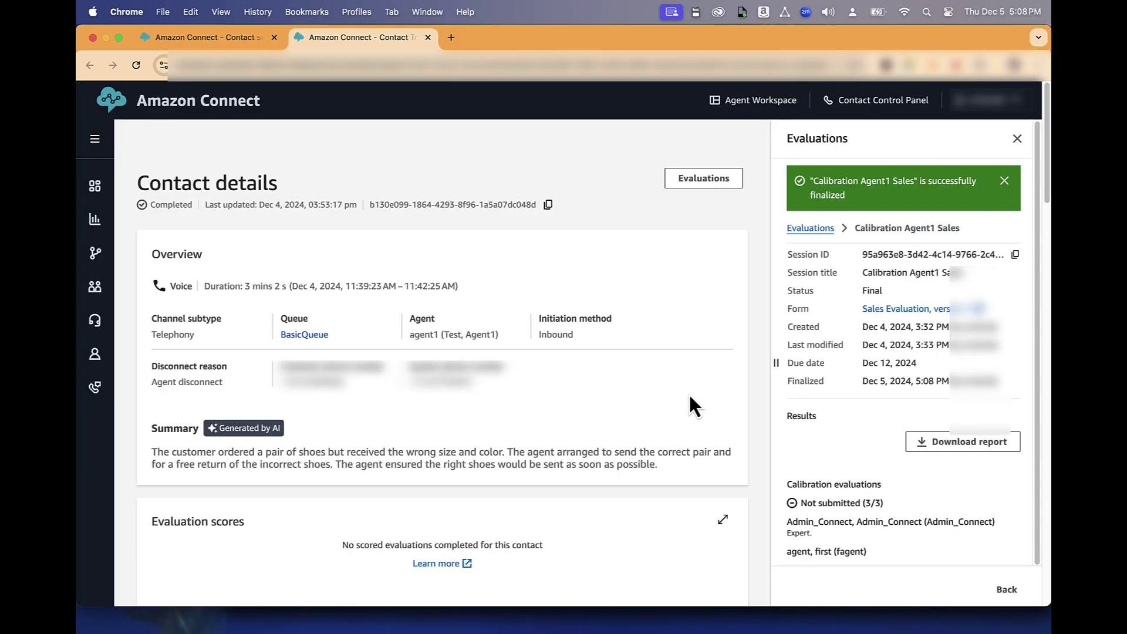
left_click(956, 444)
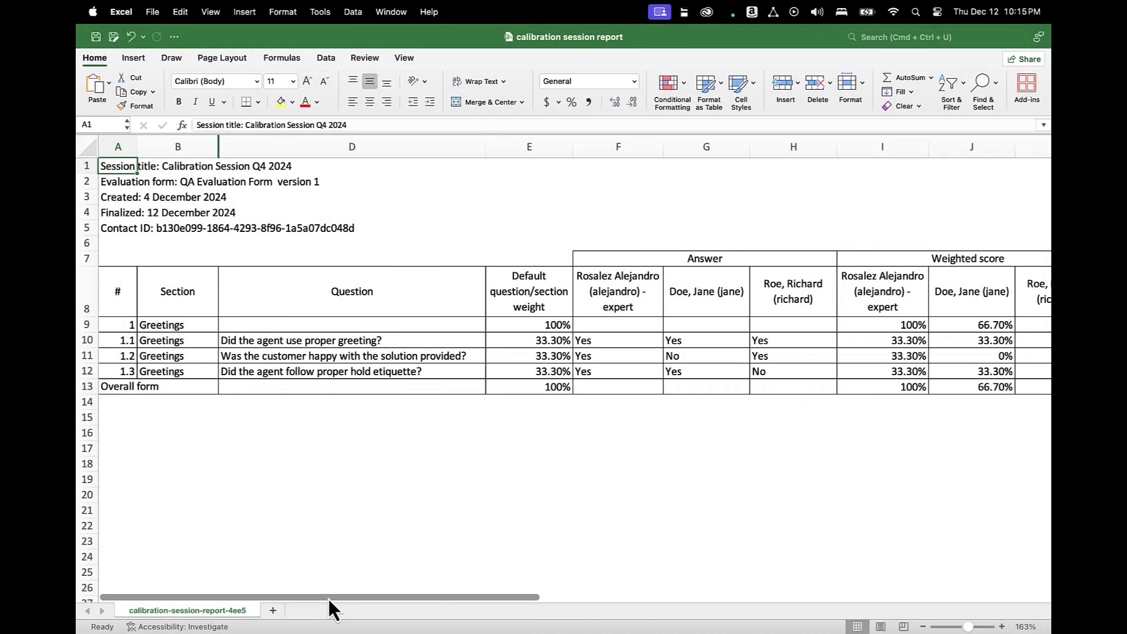
- Scroll the Excel report right to column O, Average absolute deviation from expert
scroll(329, 598, "right", 3)
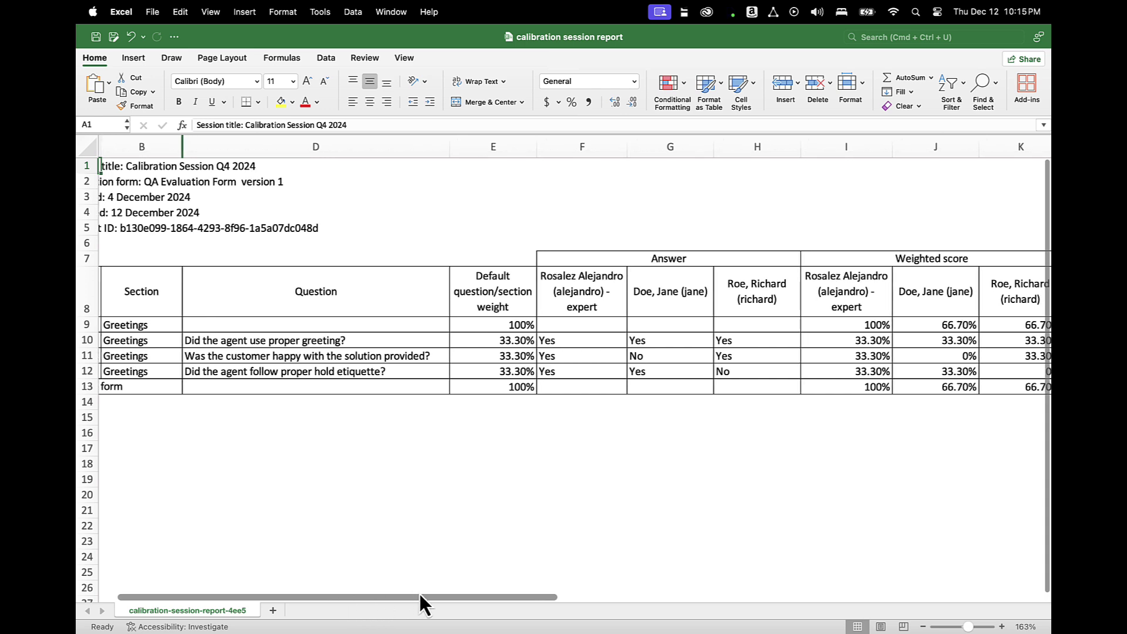
scroll(436, 594, "right", 10)
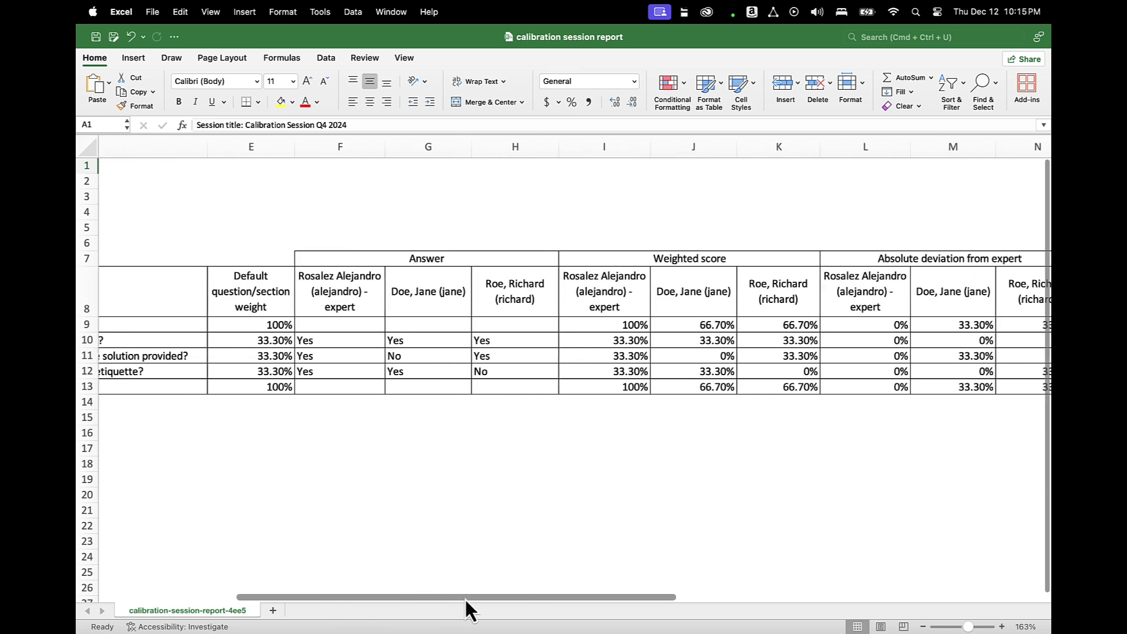
scroll(463, 596, "right", 3)
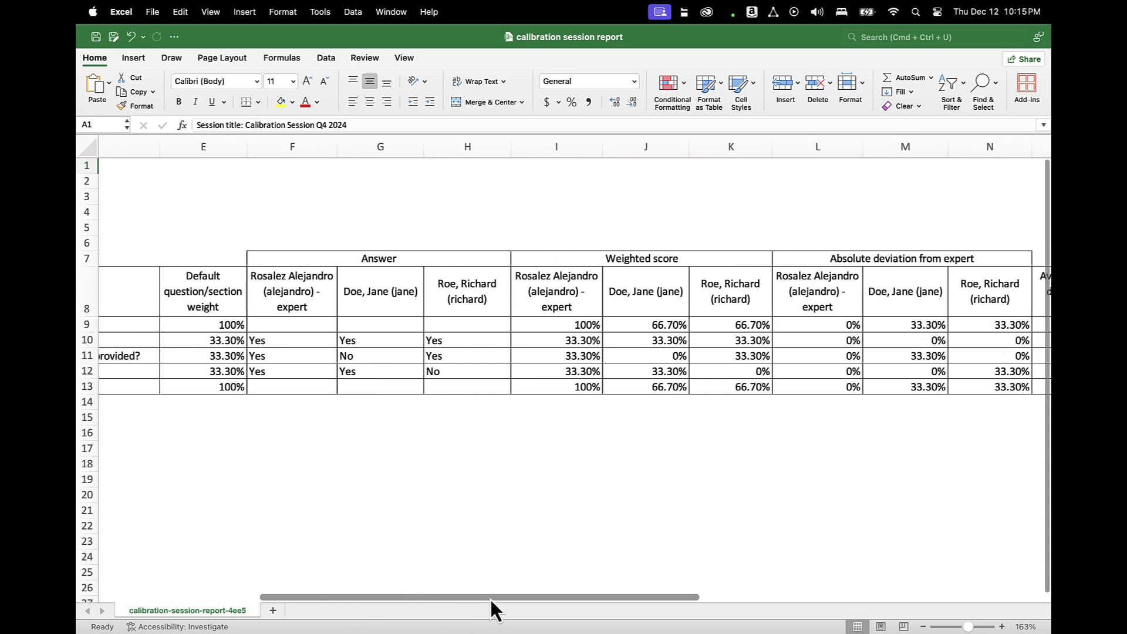
left_click_drag(489, 597, 657, 560)
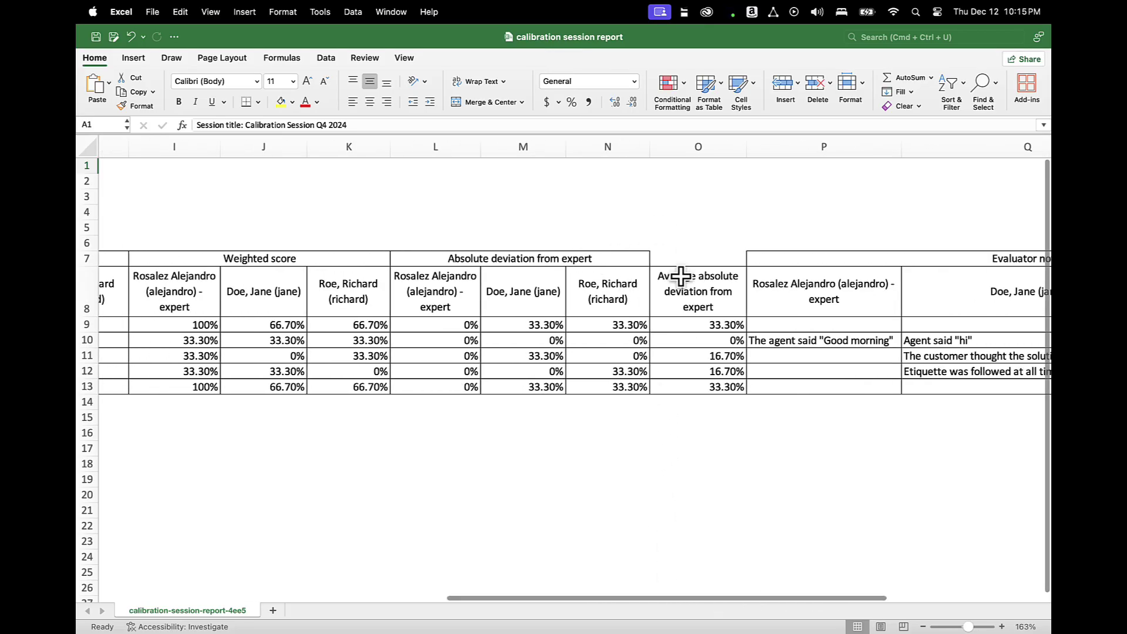
left_click(679, 314)
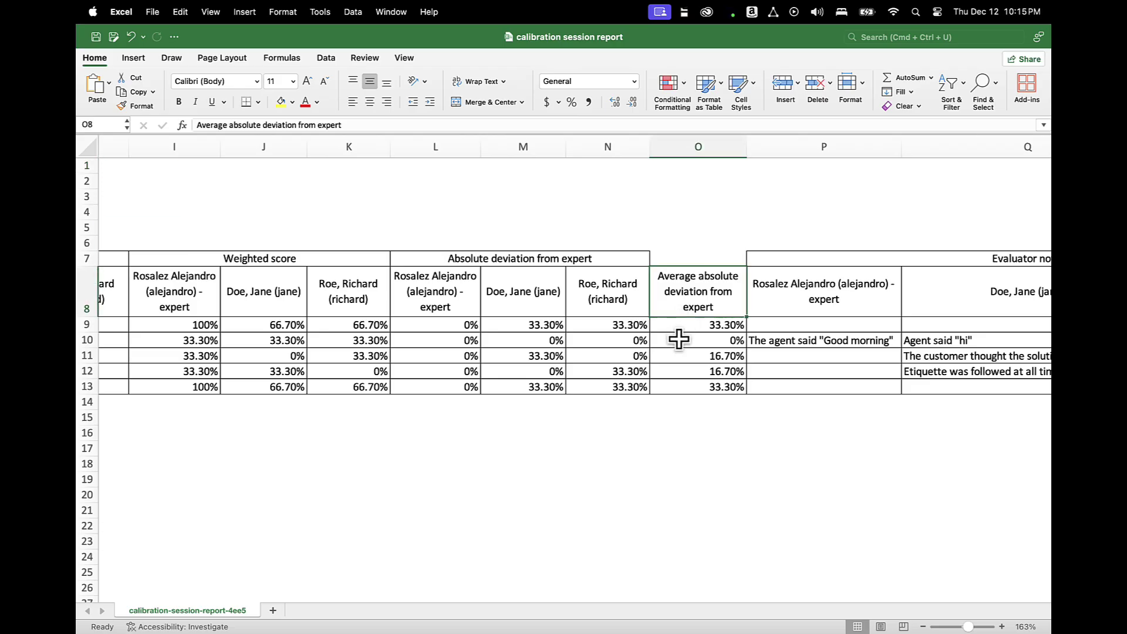
left_click(676, 381)
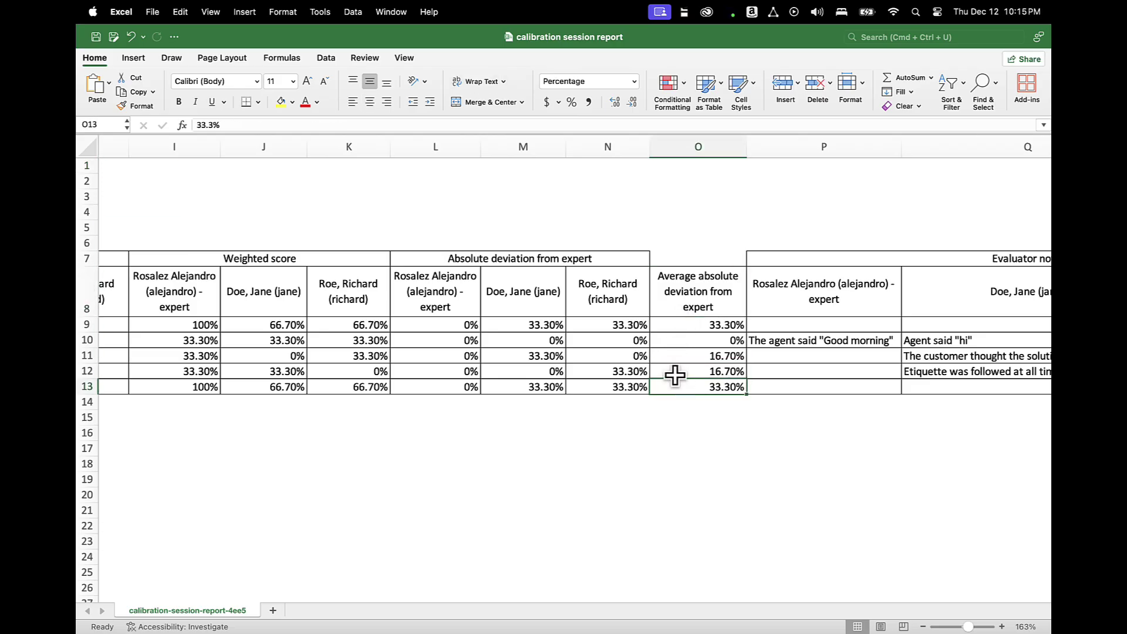
left_click(673, 340)
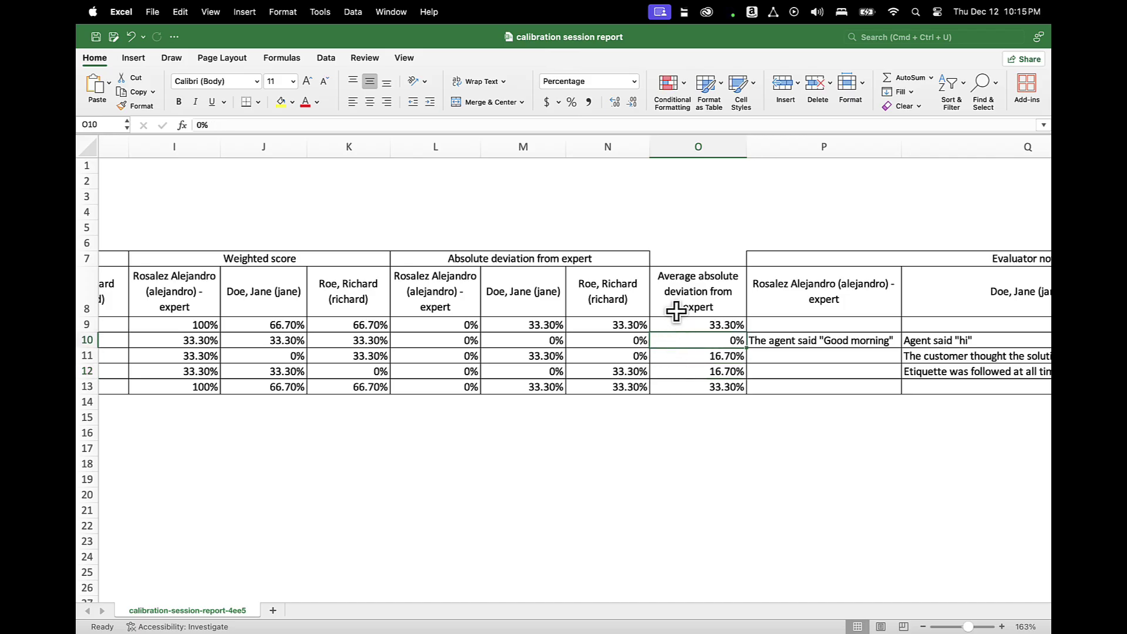
left_click(673, 325)
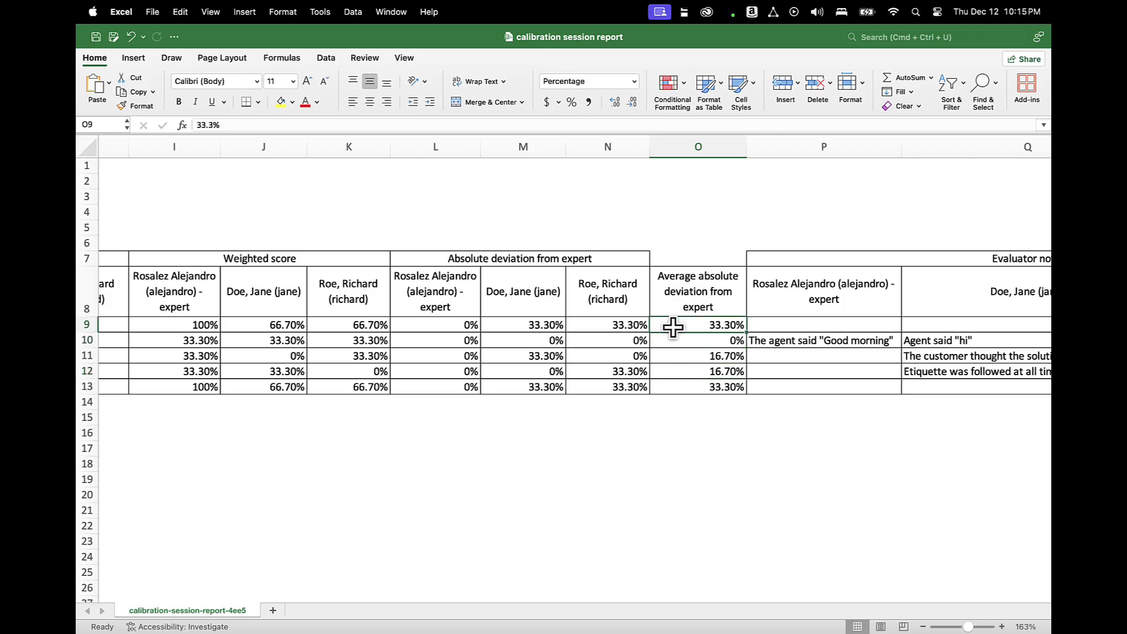